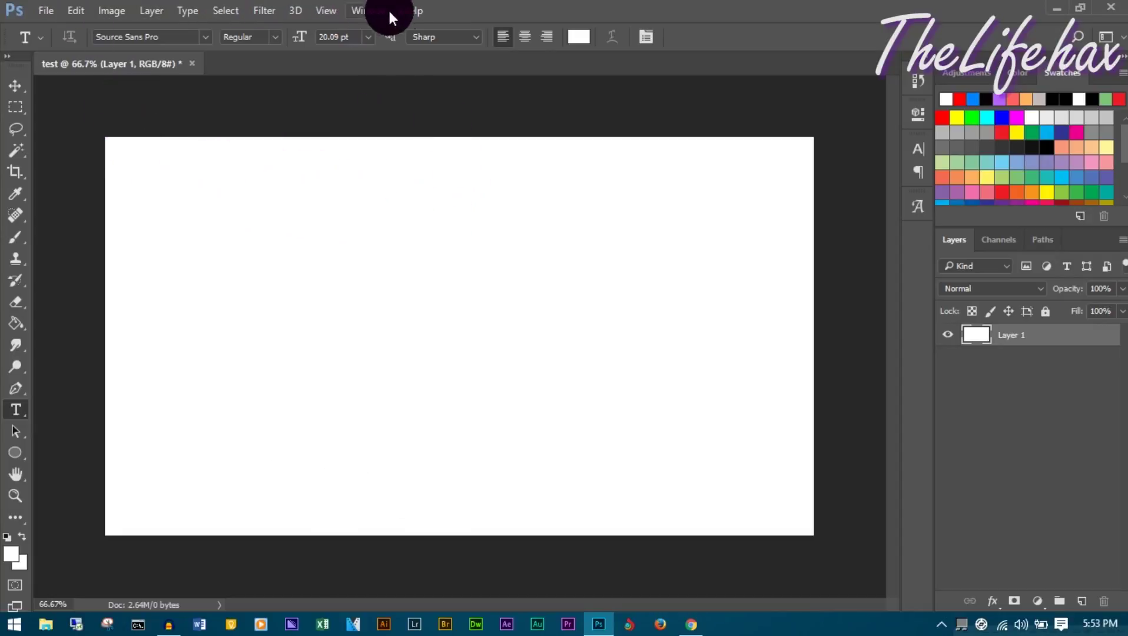
# Add a black 'Text' type layer on the canvas.
pyautogui.click(412, 9)
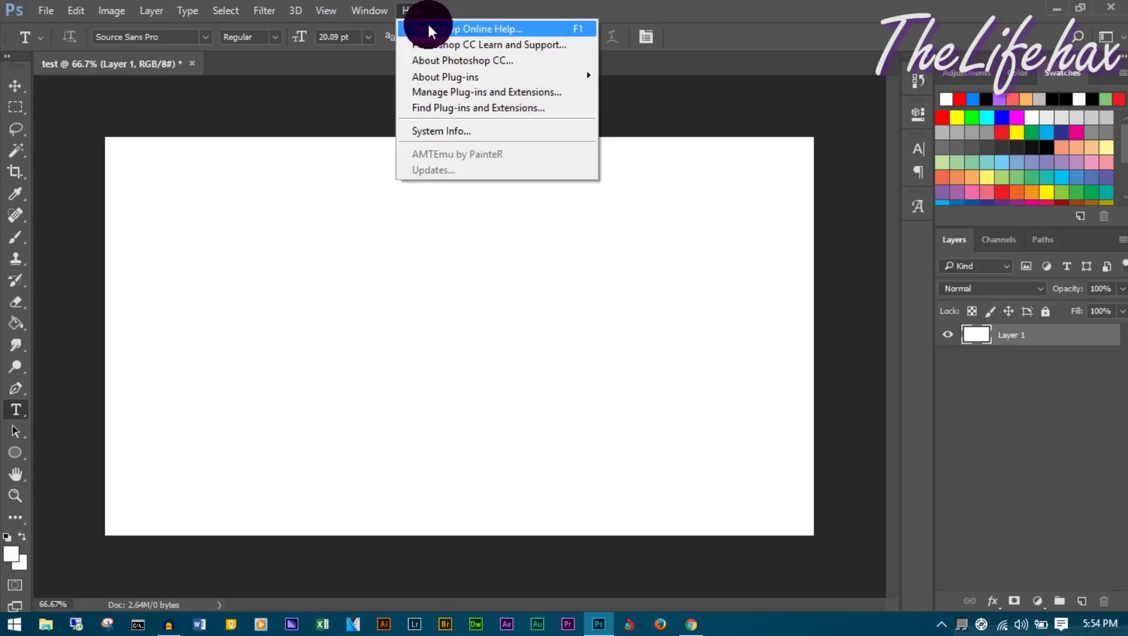
pyautogui.press('Escape')
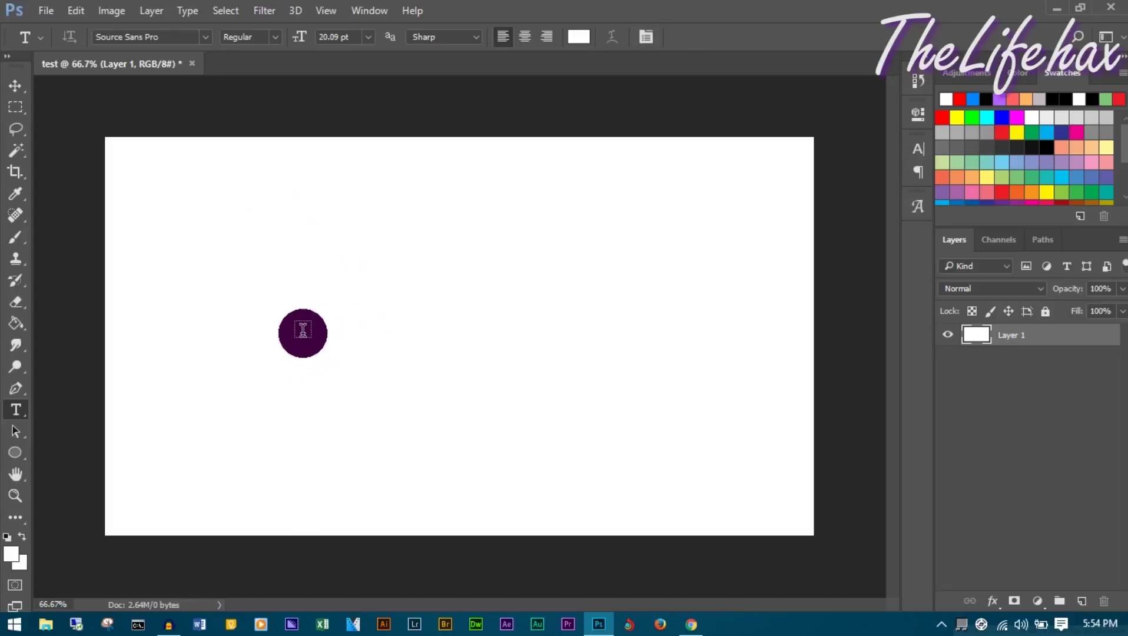
pyautogui.click(282, 319)
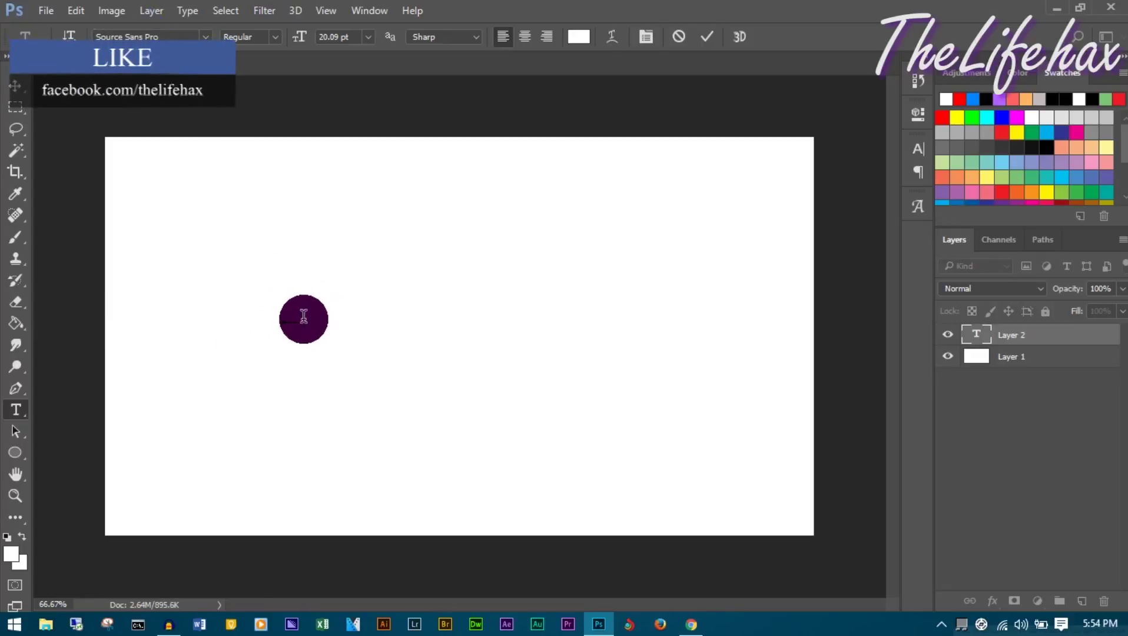
pyautogui.click(578, 36)
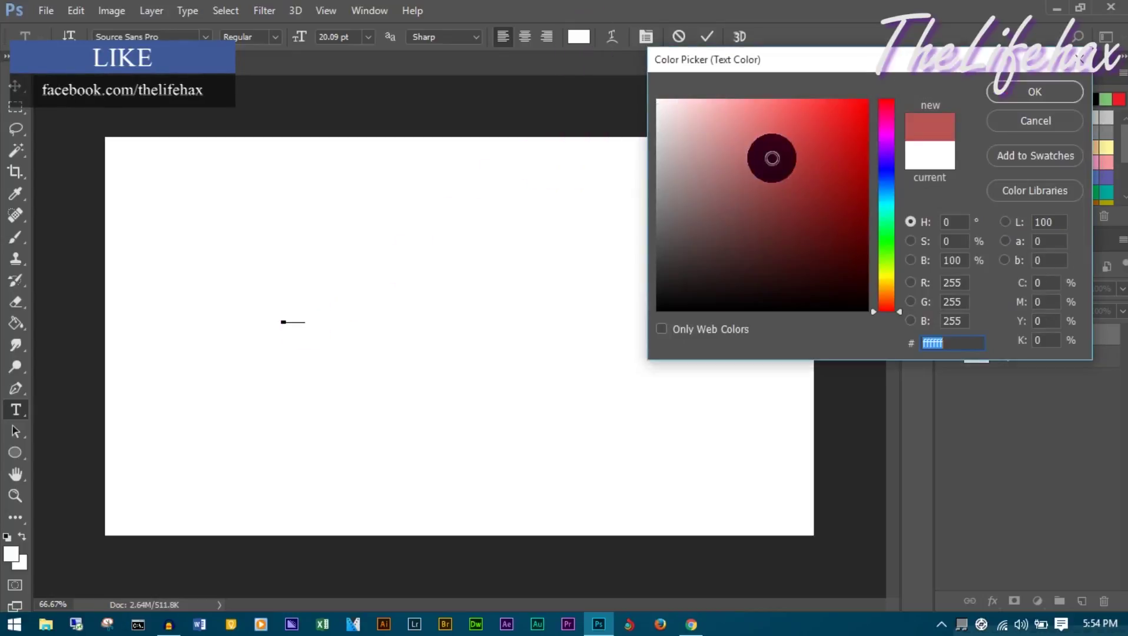
pyautogui.click(1034, 92)
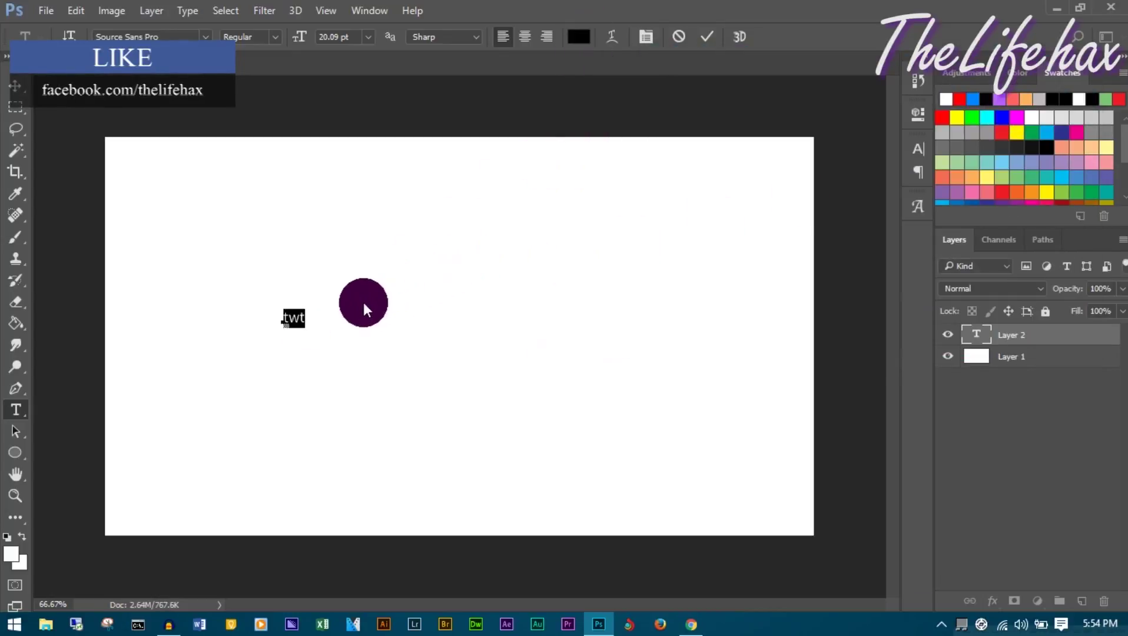
pyautogui.write('text')
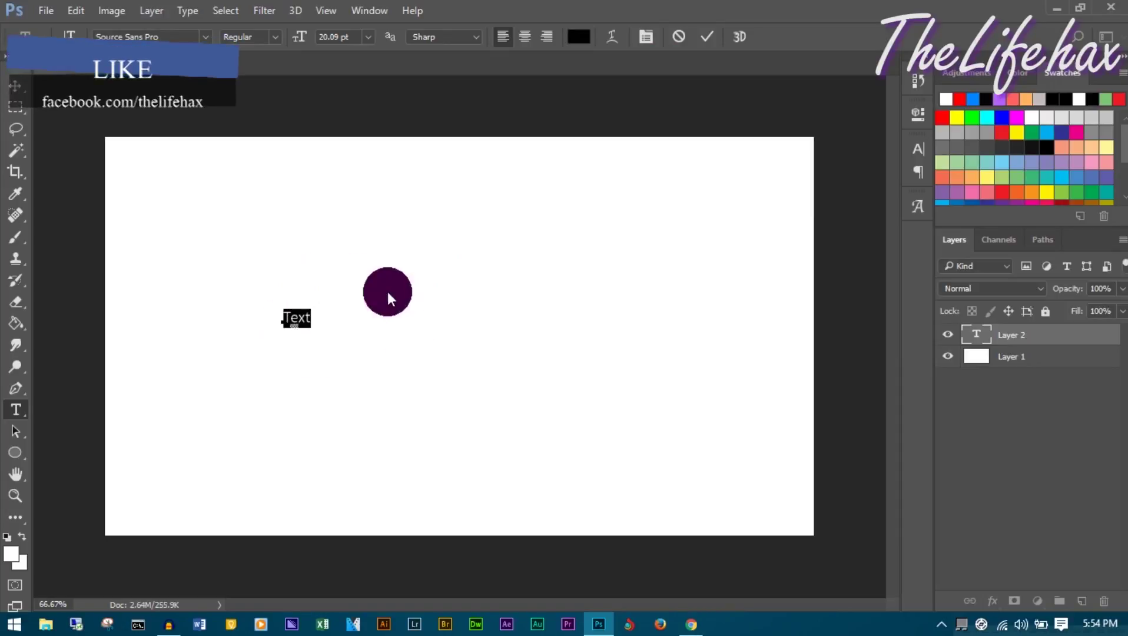
pyautogui.moveTo(328, 330); pyautogui.dragTo(343, 348)
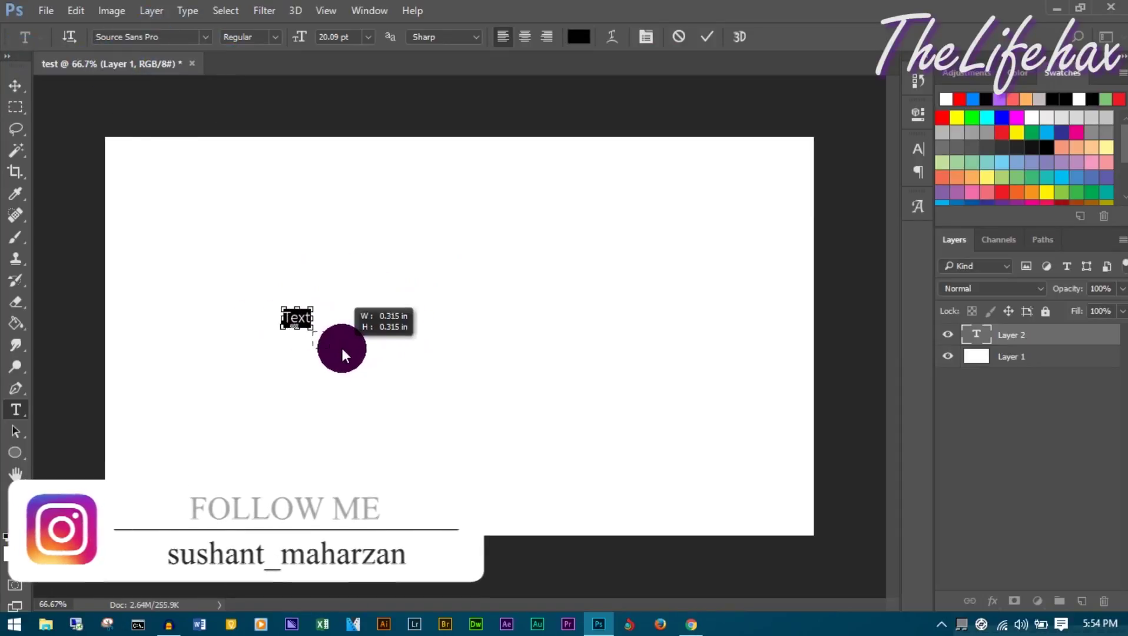
pyautogui.click(321, 338)
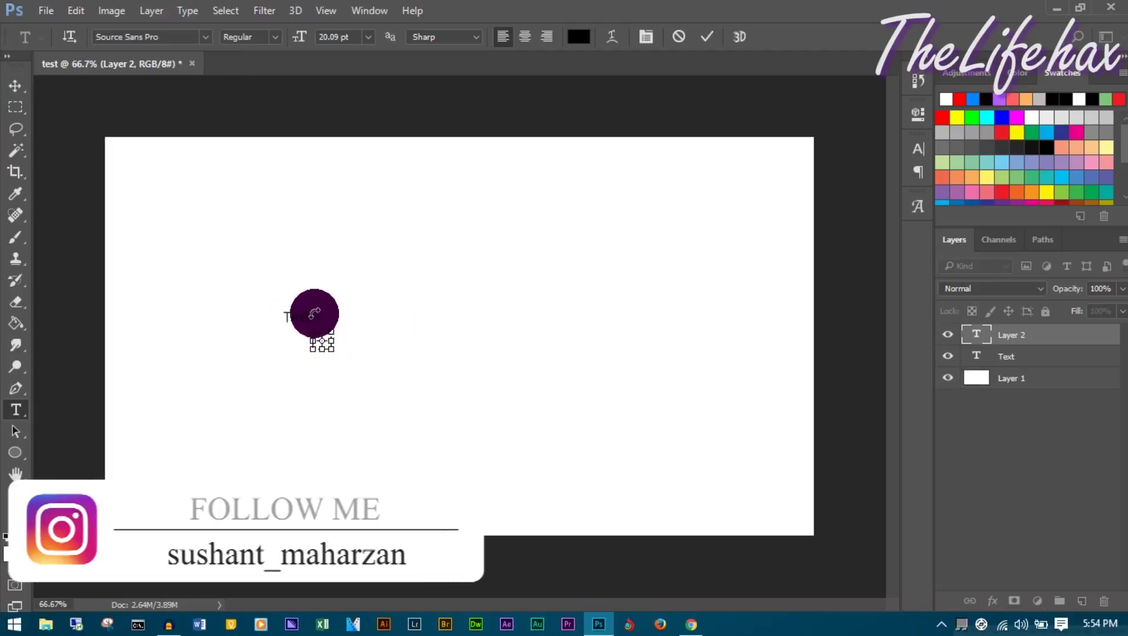
# Scale the Text layer up to several times its size, then select the word for editing.
pyautogui.click(1025, 356)
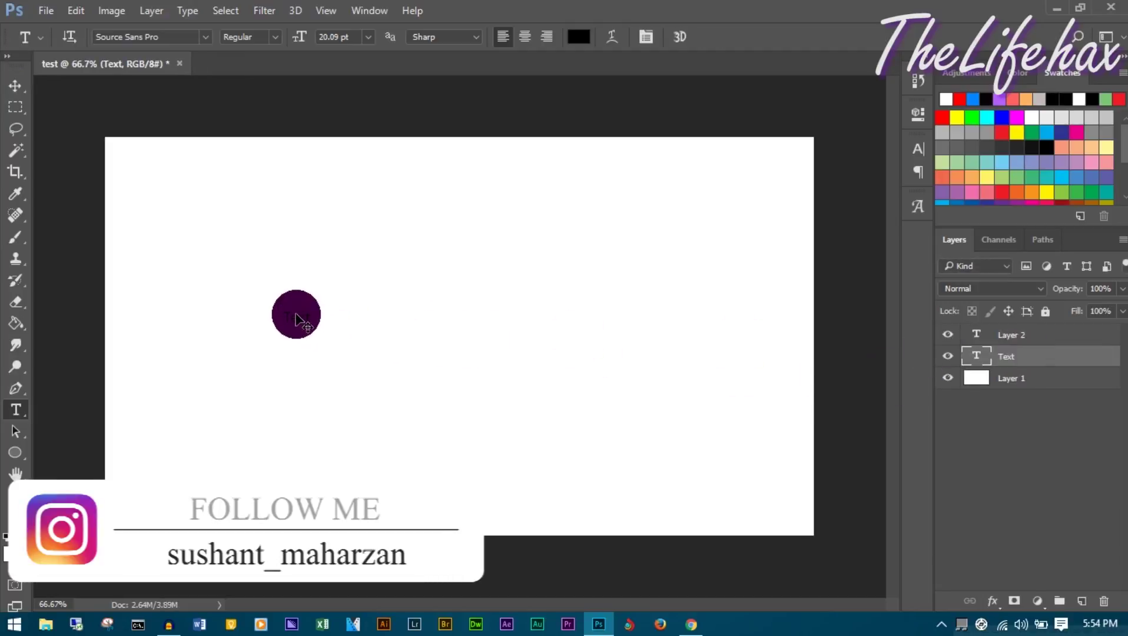
pyautogui.hotkey('ctrl', 't')
pyautogui.moveTo(318, 331); pyautogui.dragTo(546, 401)
pyautogui.press('Return')
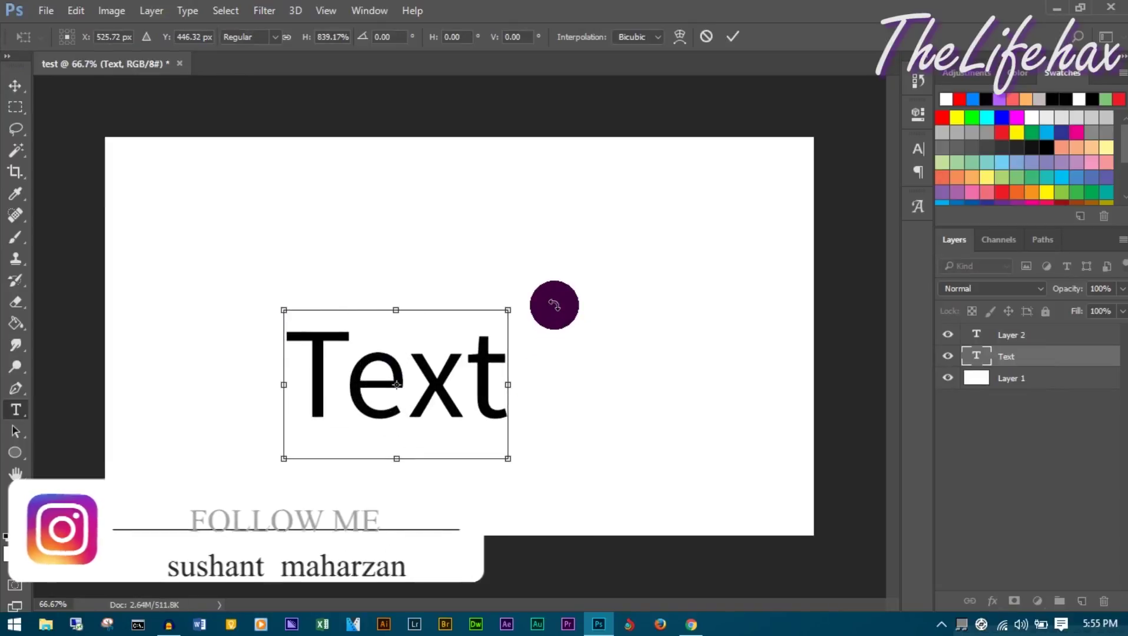
pyautogui.doubleClick(407, 378)
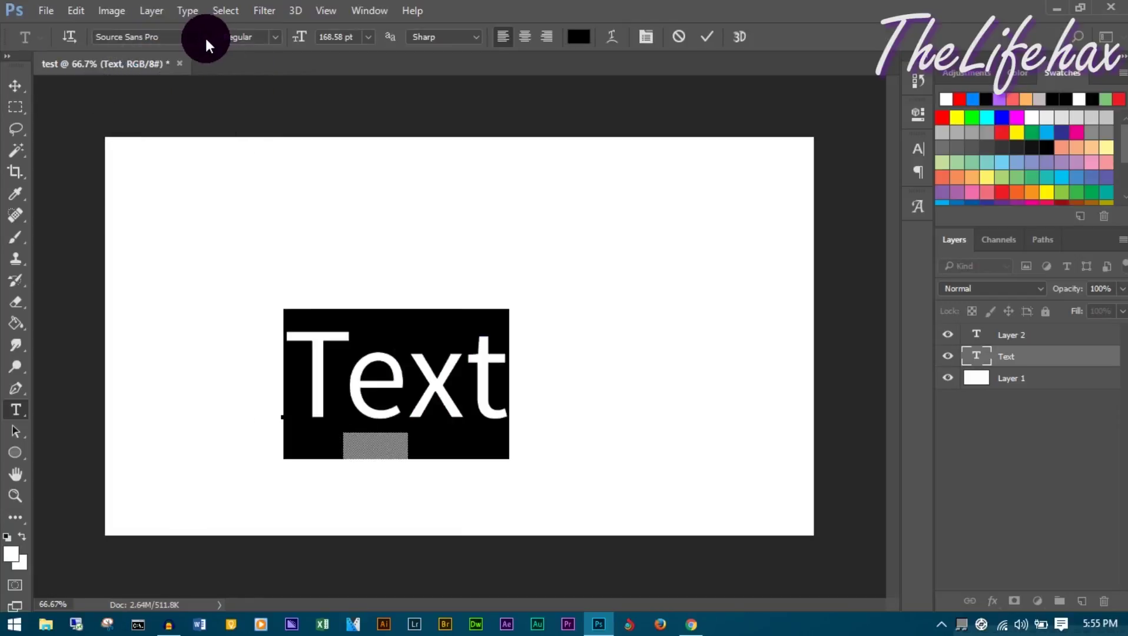
pyautogui.click(198, 42)
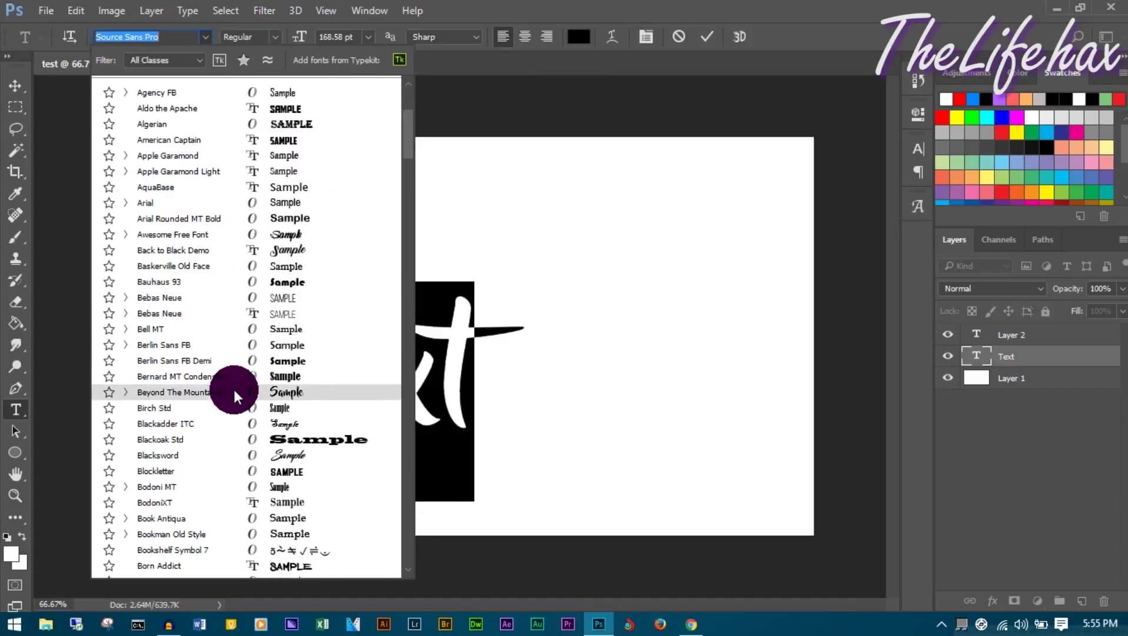
pyautogui.click(706, 36)
pyautogui.click(692, 625)
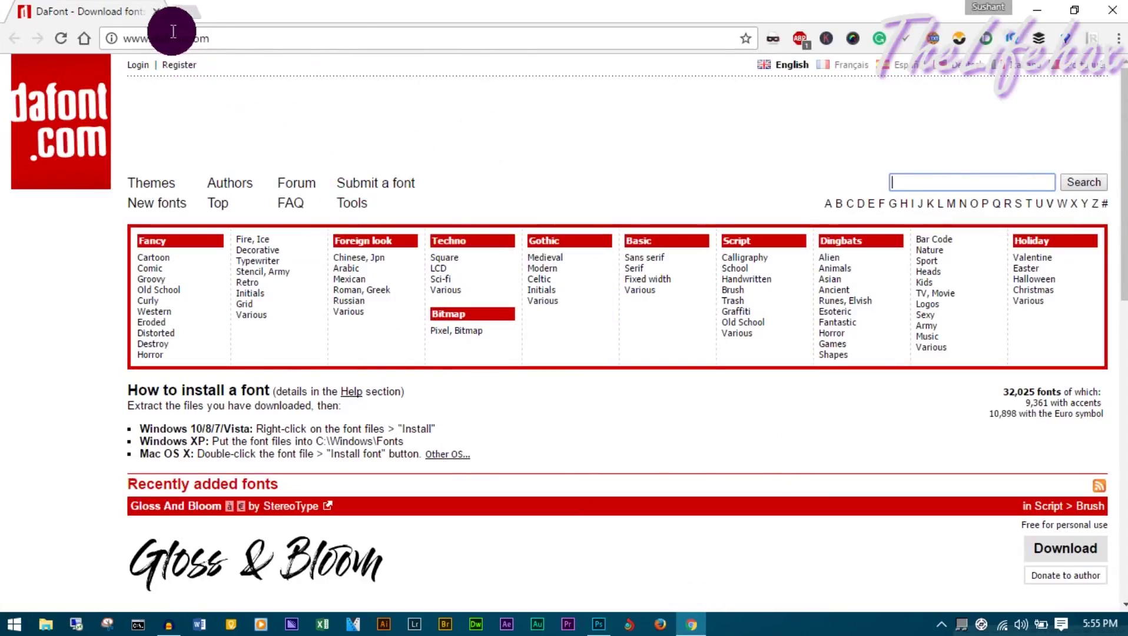
pyautogui.moveTo(167, 38); pyautogui.dragTo(328, 45)
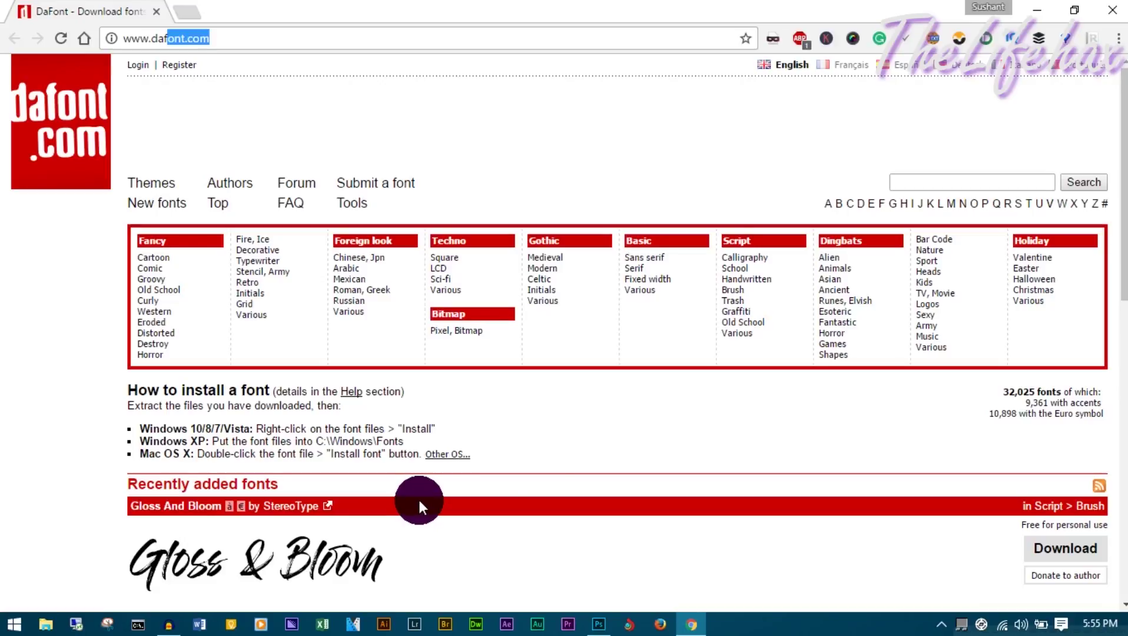
pyautogui.click(598, 623)
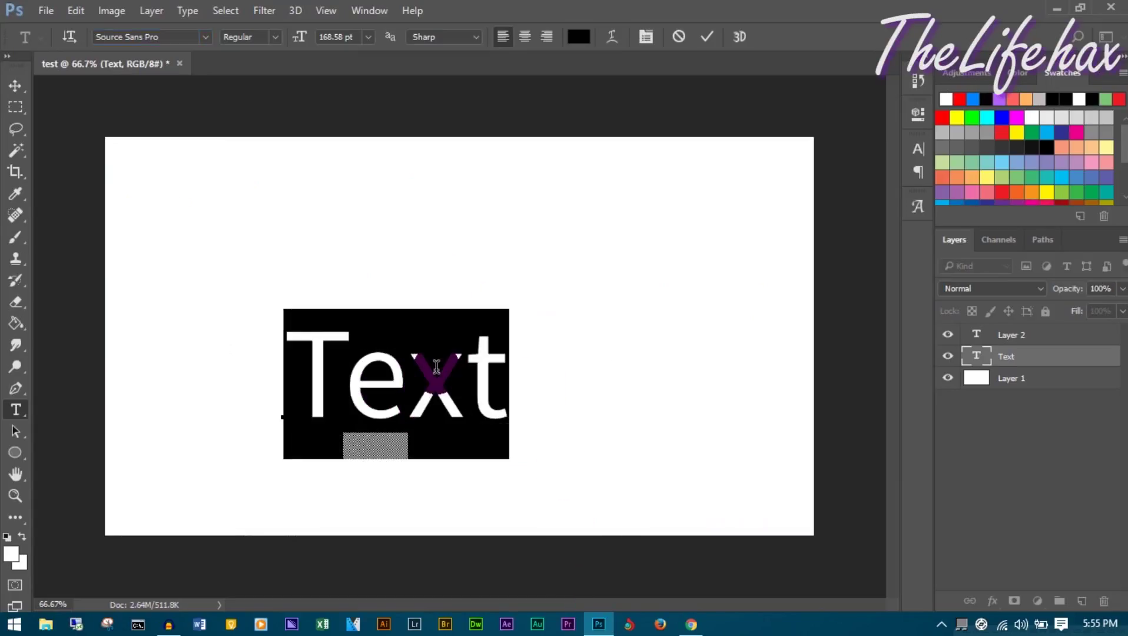
pyautogui.click(680, 623)
pyautogui.scroll(-3, 493, 326)
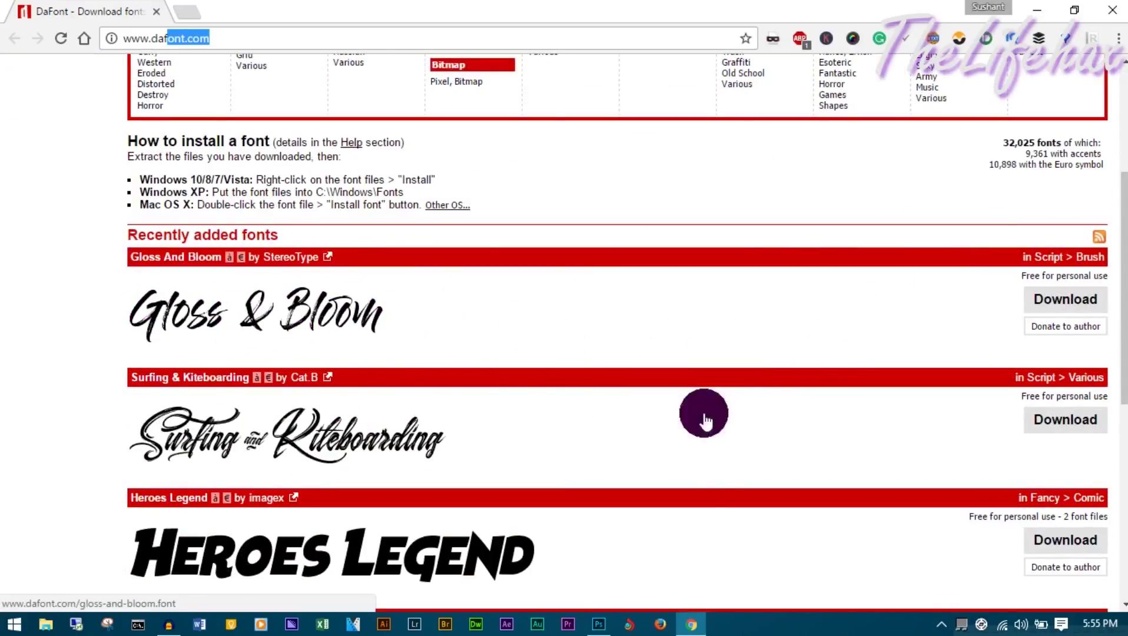
pyautogui.click(598, 623)
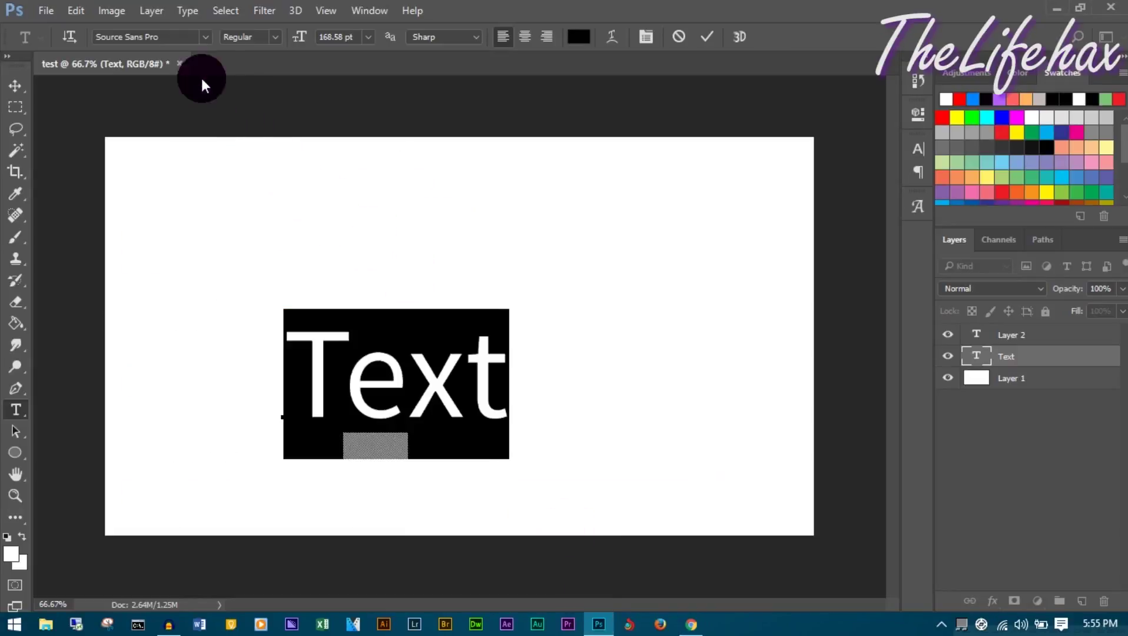
# Search the font list for 'glos'; no Gloss And Bloom font is installed.
pyautogui.click(155, 36)
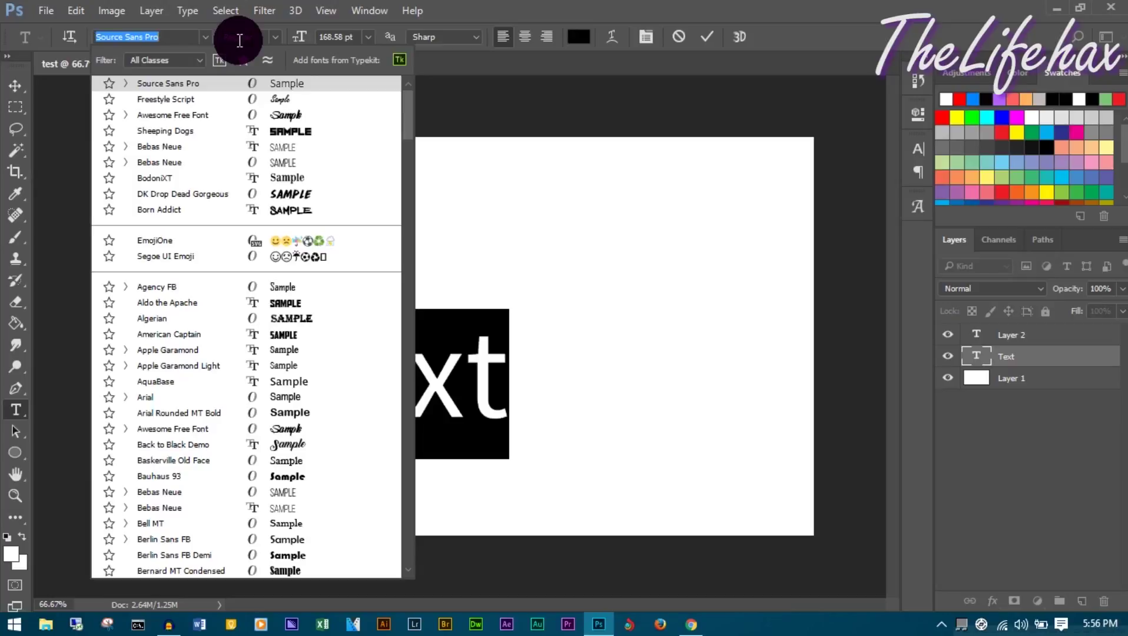
pyautogui.write('glo')
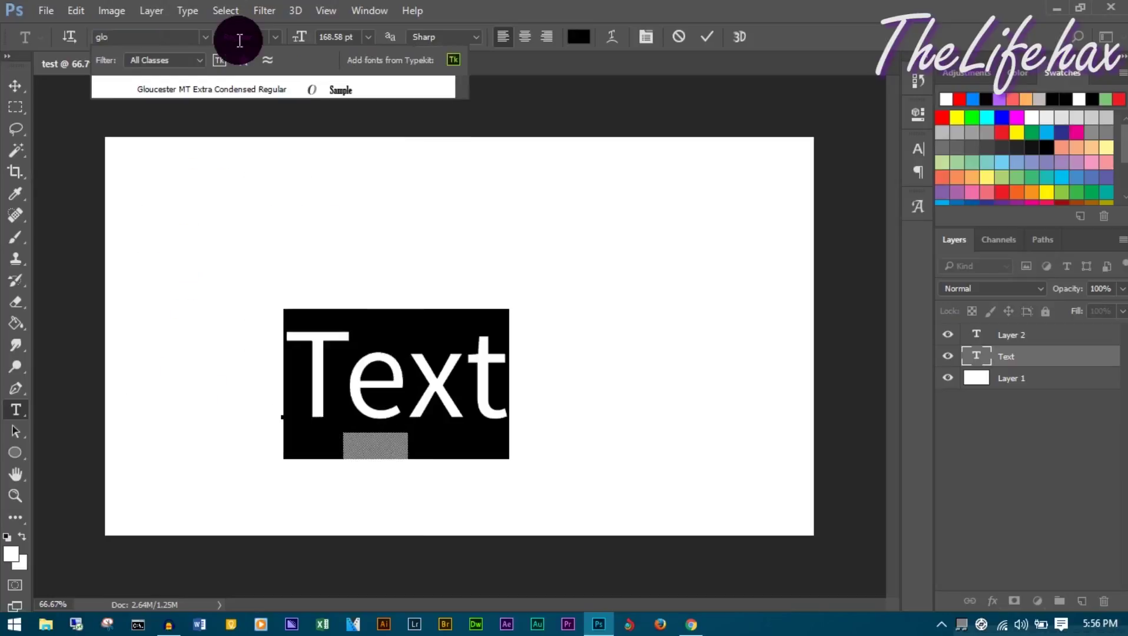
pyautogui.write('s')
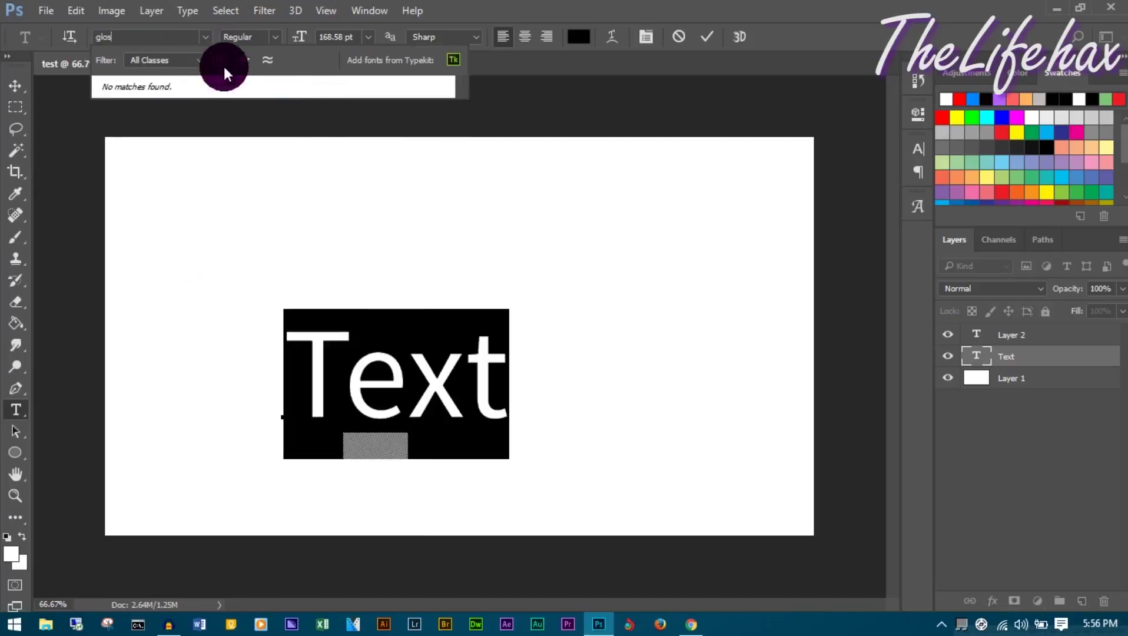
# Download the Gloss And Bloom zip from DaFont and open its TrueType font file.
pyautogui.click(692, 624)
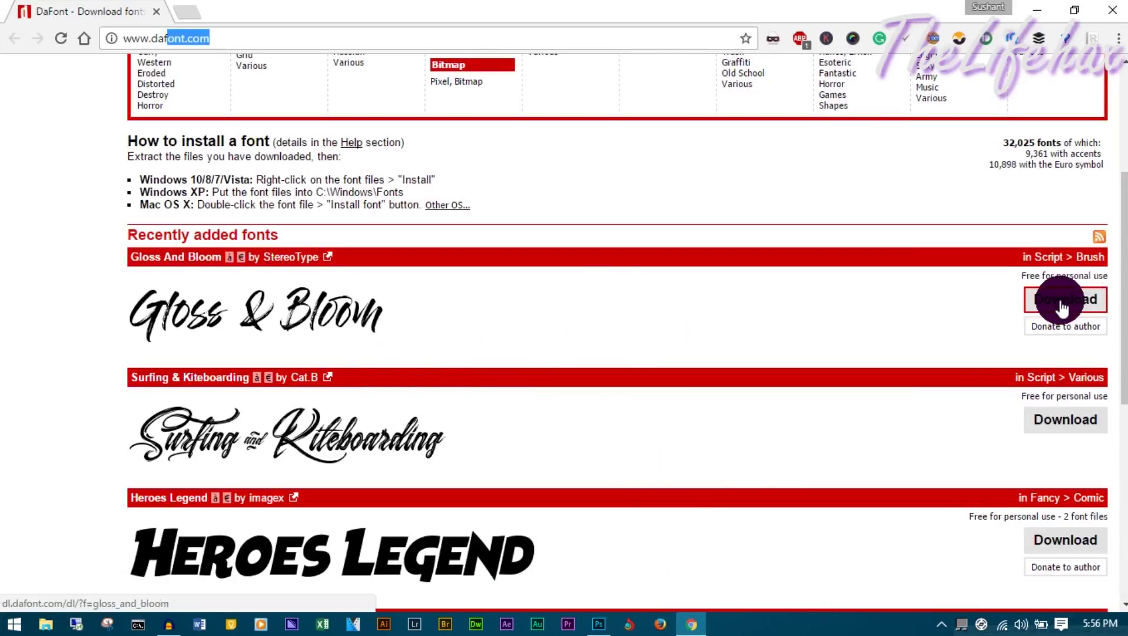
pyautogui.click(1061, 300)
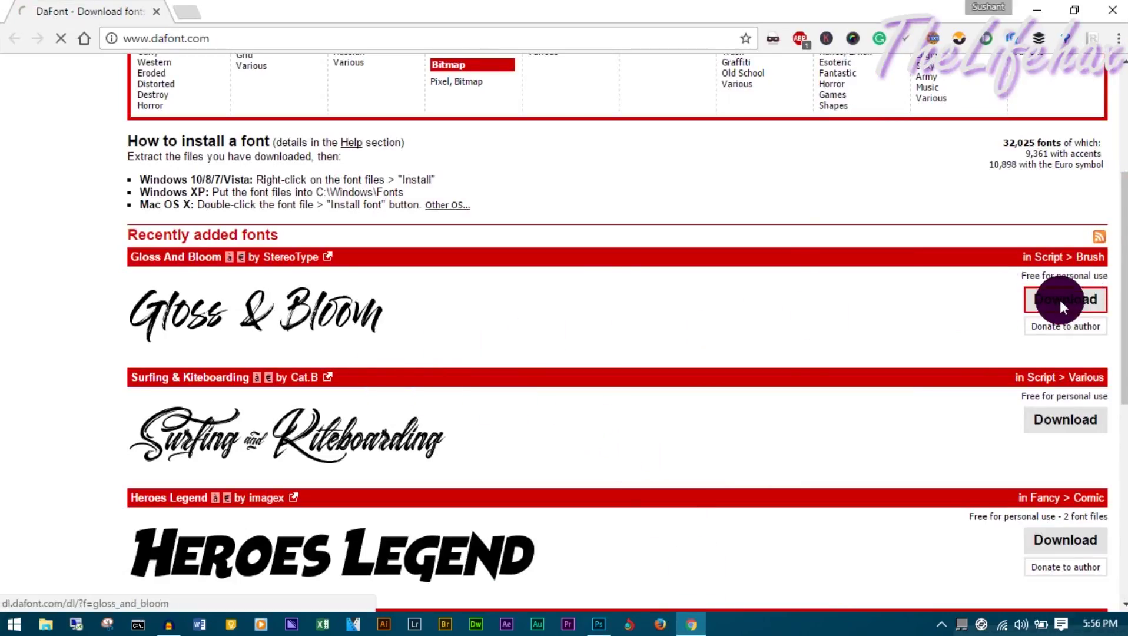
pyautogui.click(562, 370)
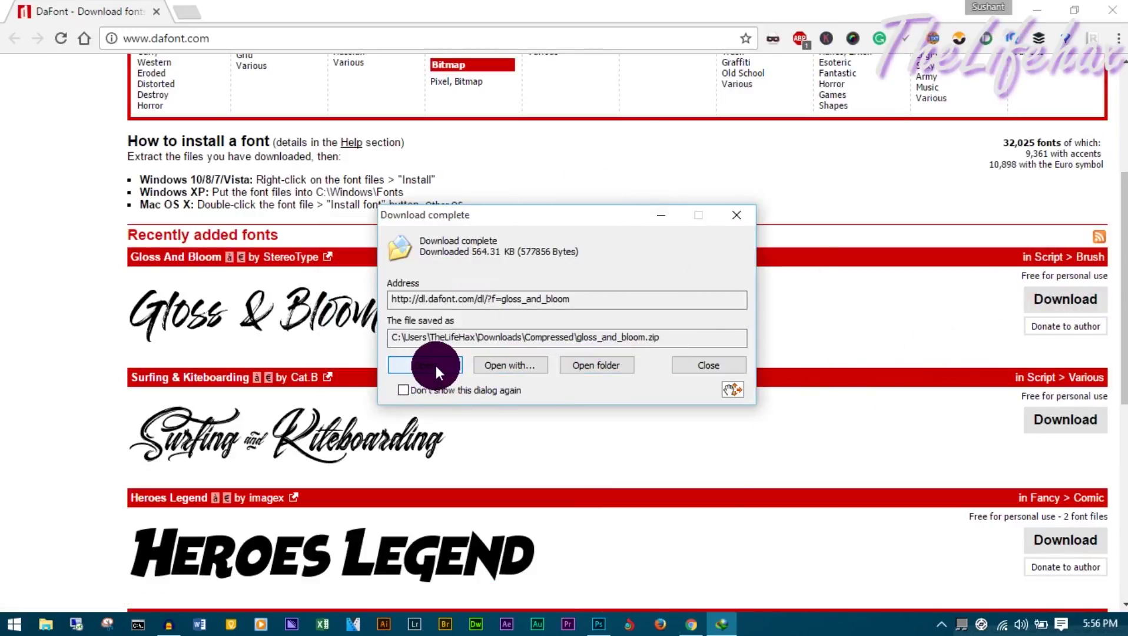
pyautogui.click(423, 365)
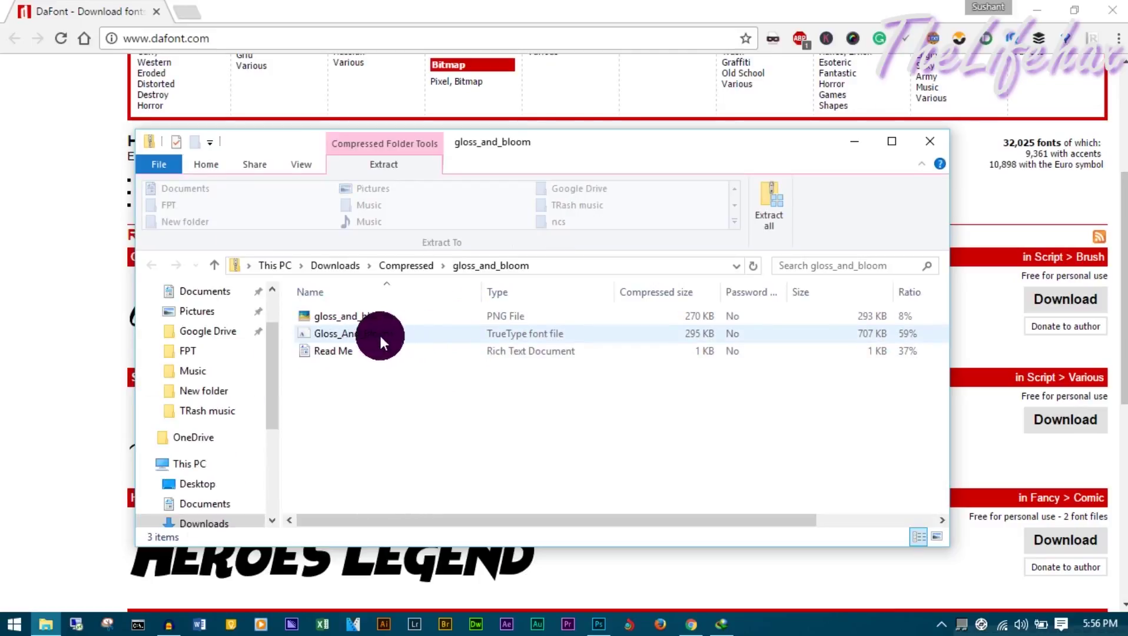
pyautogui.doubleClick(346, 334)
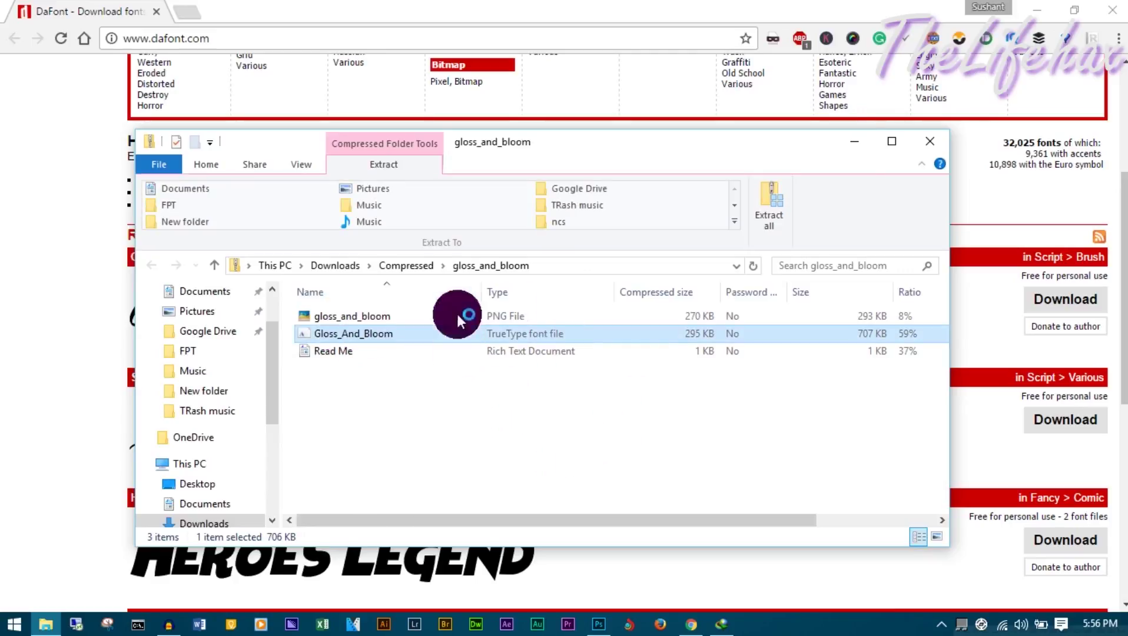
# Install Gloss And Bloom via Font Viewer, close the preview, and decline the download-manager prompt.
pyautogui.moveTo(397, 34); pyautogui.dragTo(405, 145)
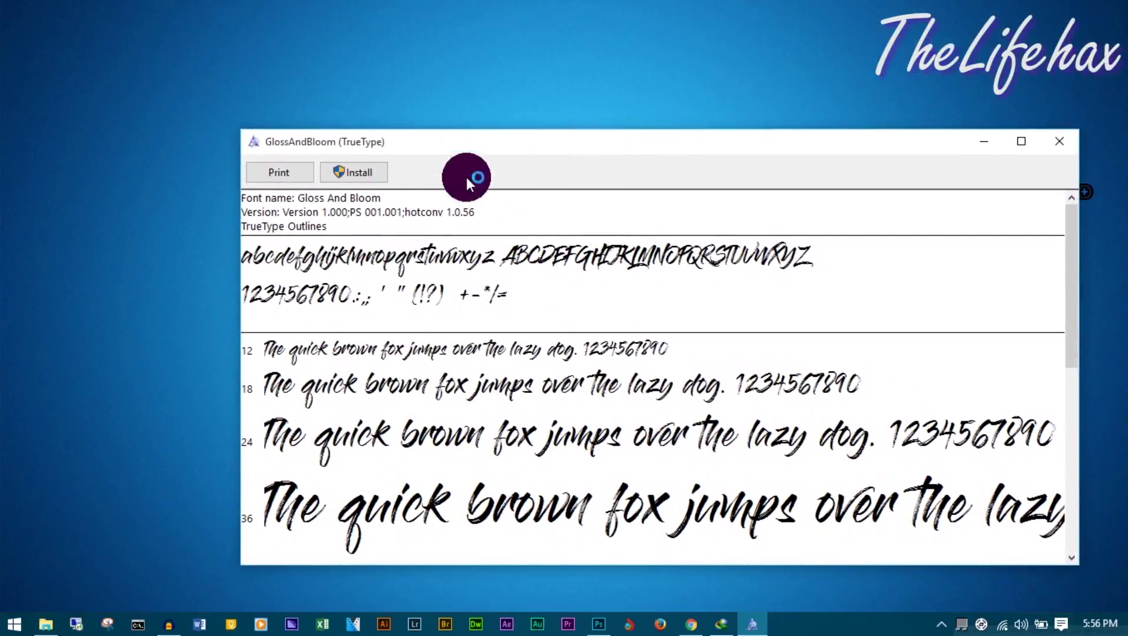
pyautogui.click(353, 172)
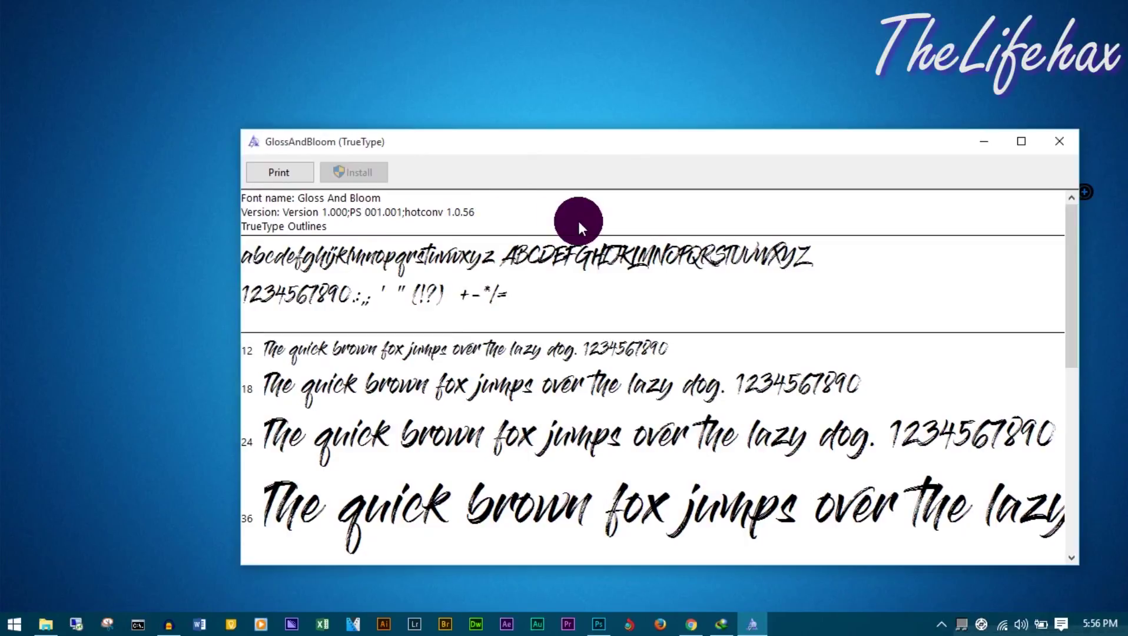
pyautogui.click(1060, 142)
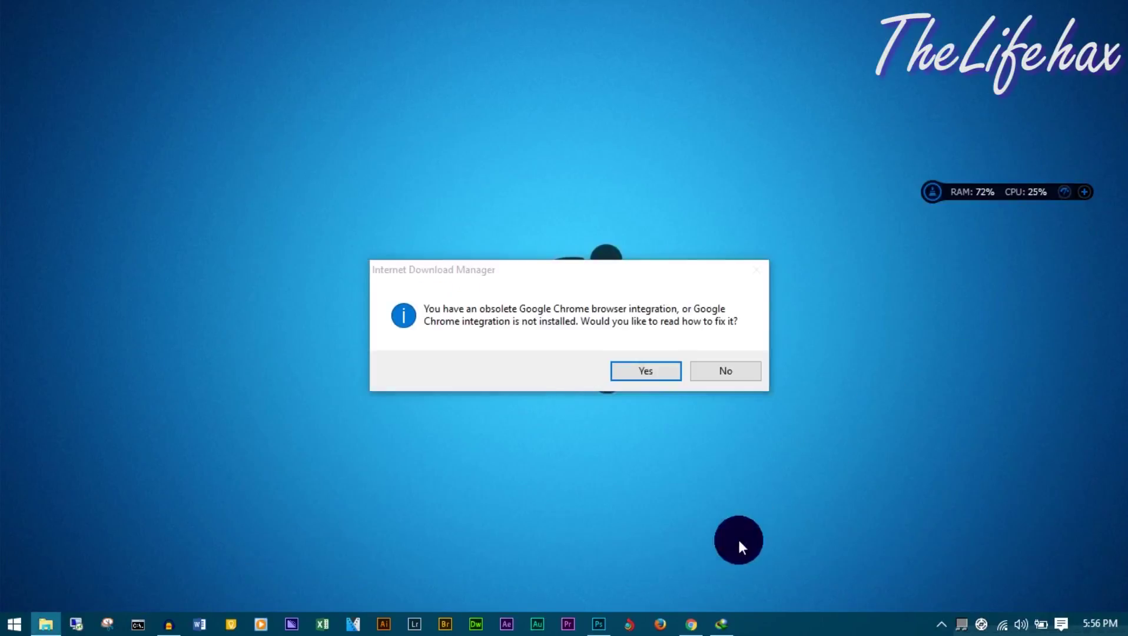
pyautogui.click(714, 368)
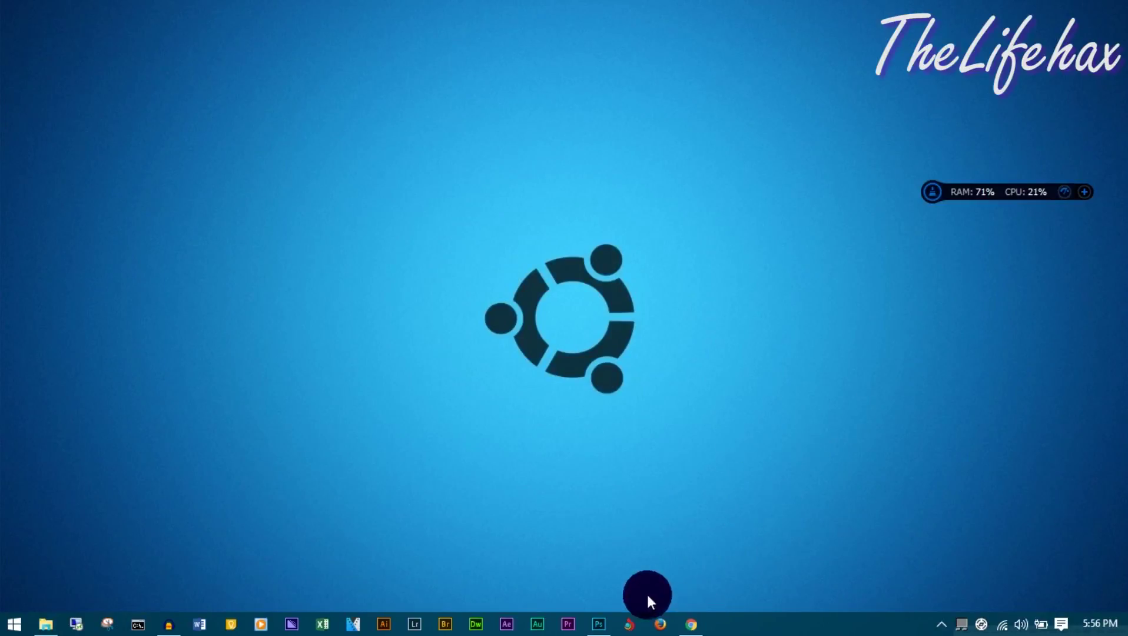
# Change the word Text's font to Gloss And Bloom Regular.
pyautogui.click(598, 623)
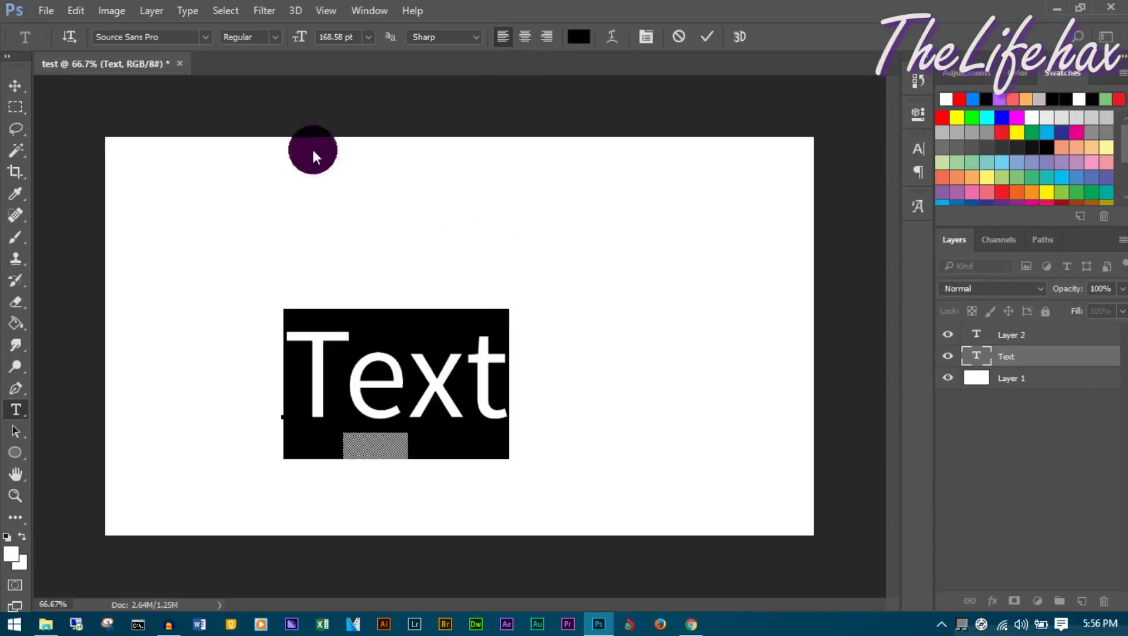
pyautogui.click(133, 36)
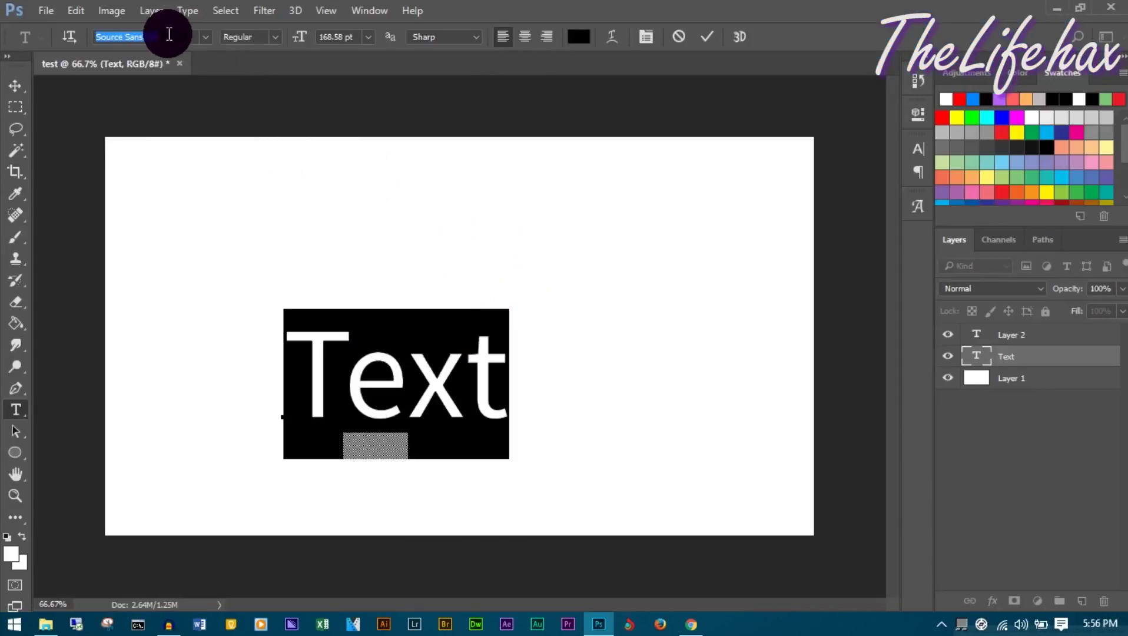
pyautogui.write('glo')
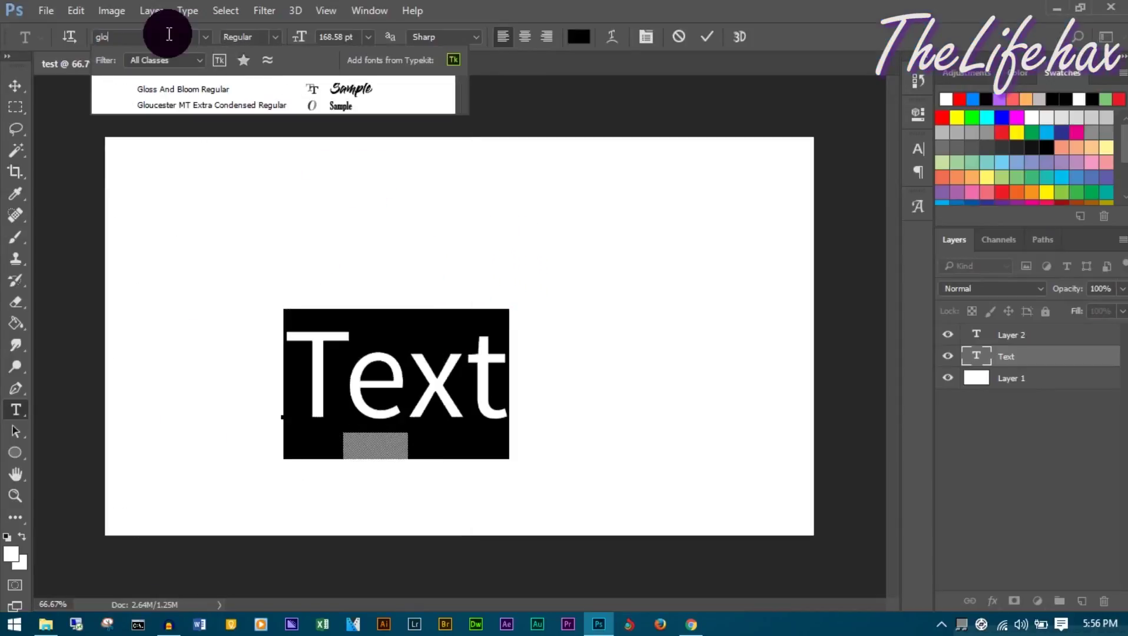
pyautogui.write('s')
pyautogui.click(273, 89)
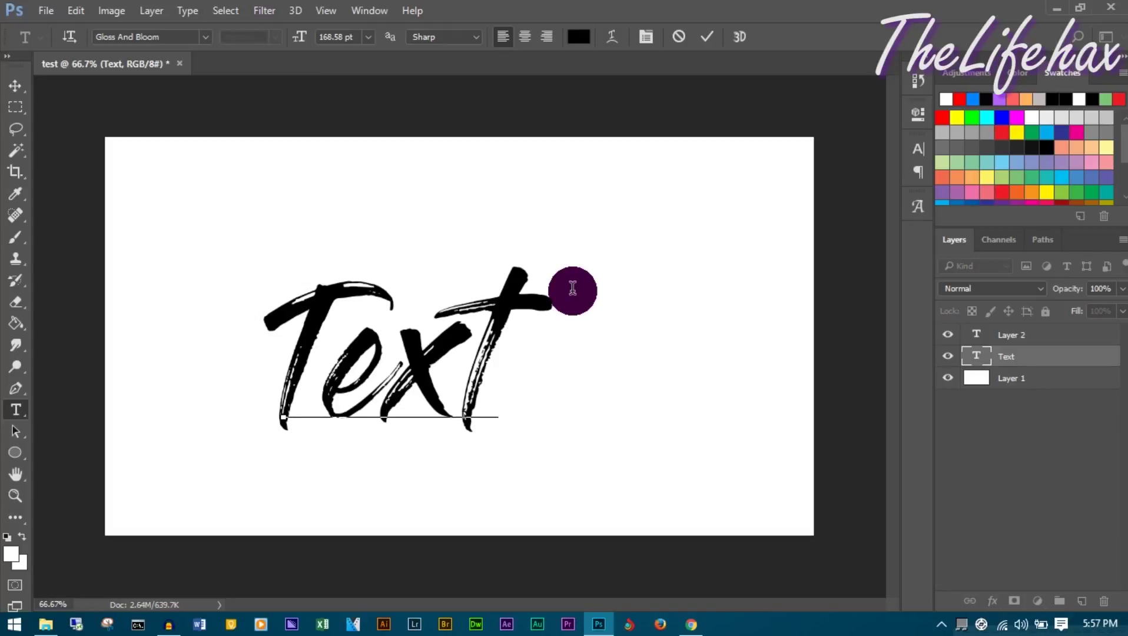
# Browse DaFont's Script > Calligraphy font listing, then return to Photoshop.
pyautogui.click(679, 605)
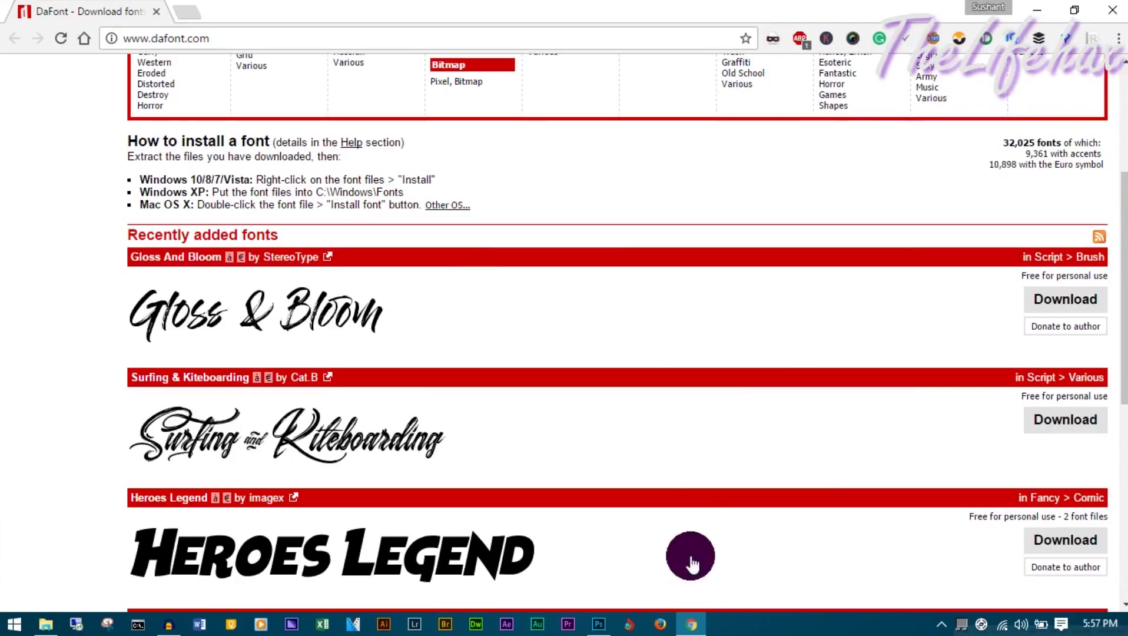
pyautogui.scroll(-5, 722, 330)
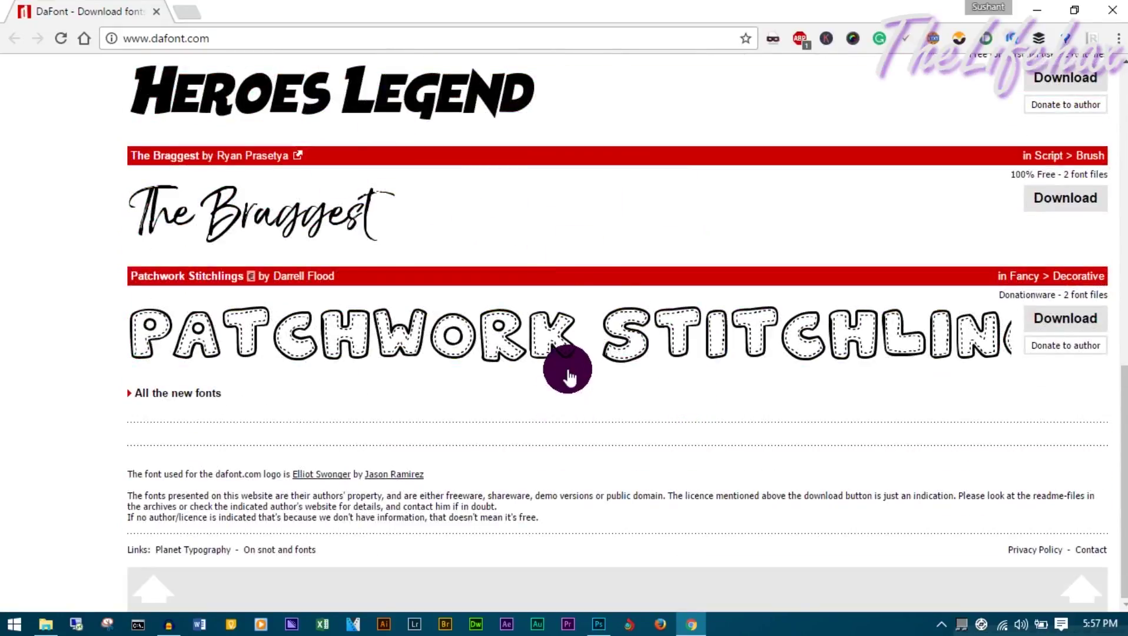
pyautogui.scroll(8, 577, 343)
pyautogui.scroll(1, 808, 250)
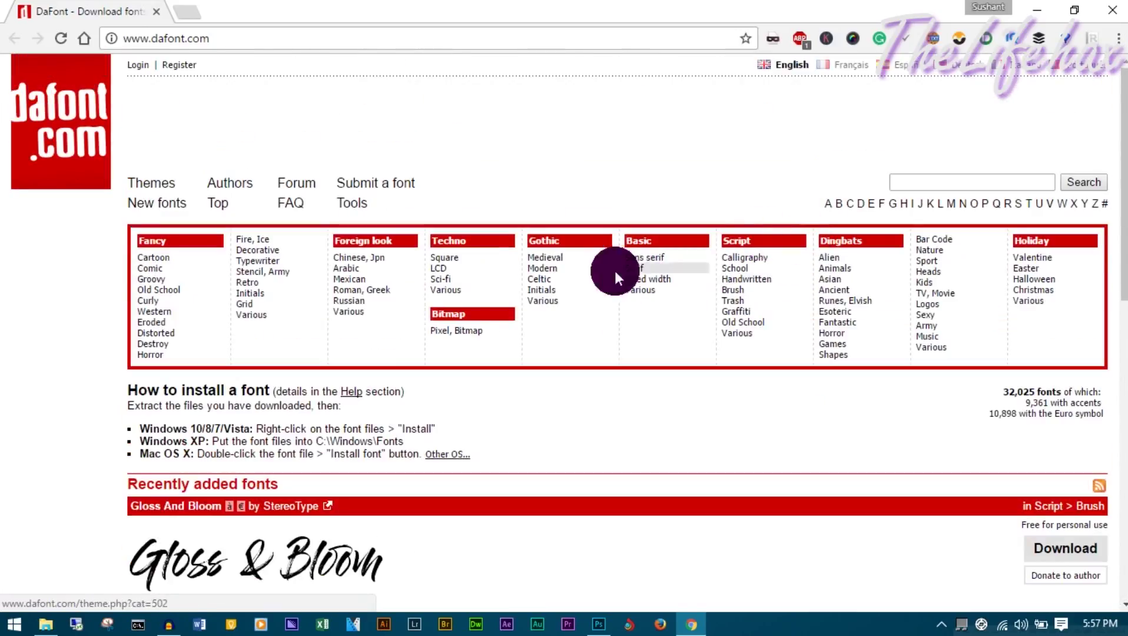
pyautogui.click(745, 268)
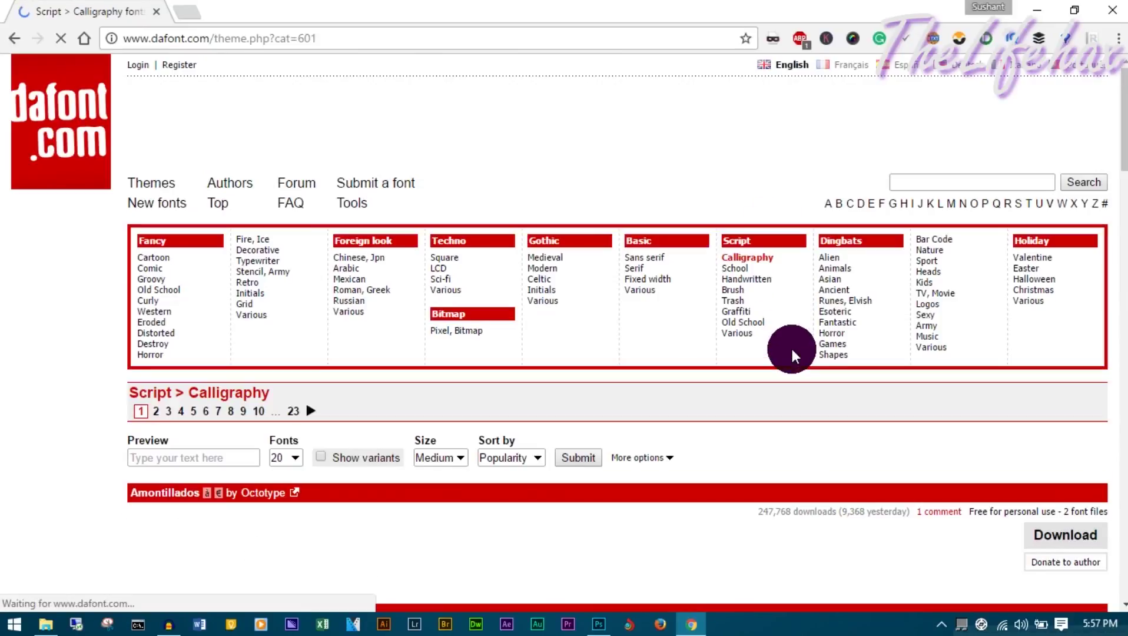
pyautogui.scroll(-5, 791, 346)
pyautogui.scroll(-2, 790, 346)
pyautogui.scroll(-3, 685, 345)
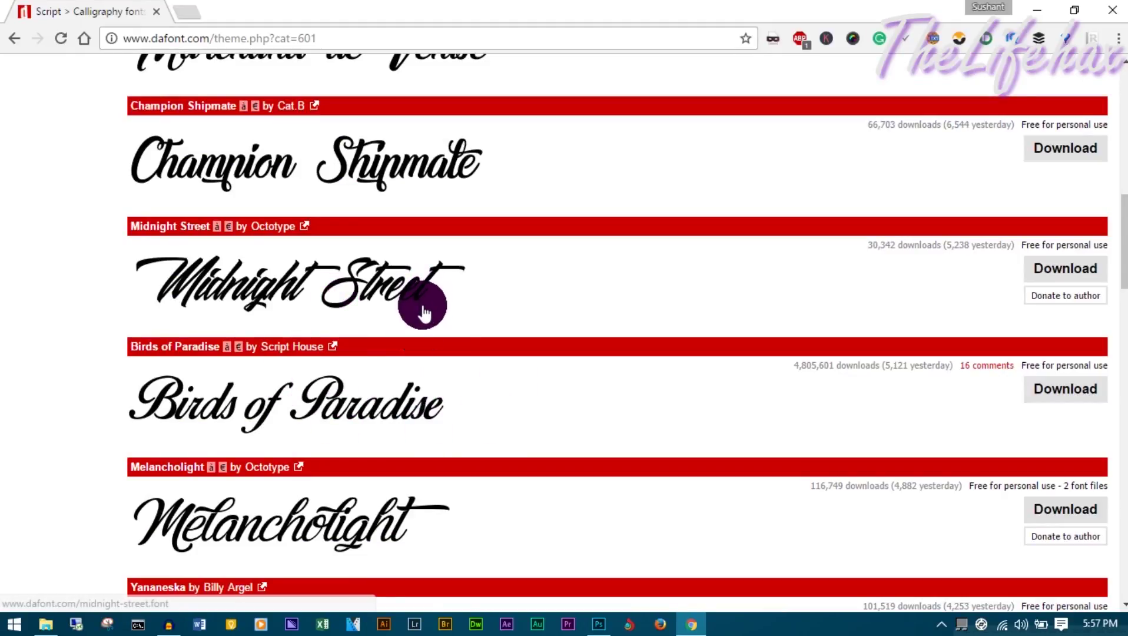
pyautogui.scroll(5, 641, 329)
pyautogui.scroll(5, 619, 318)
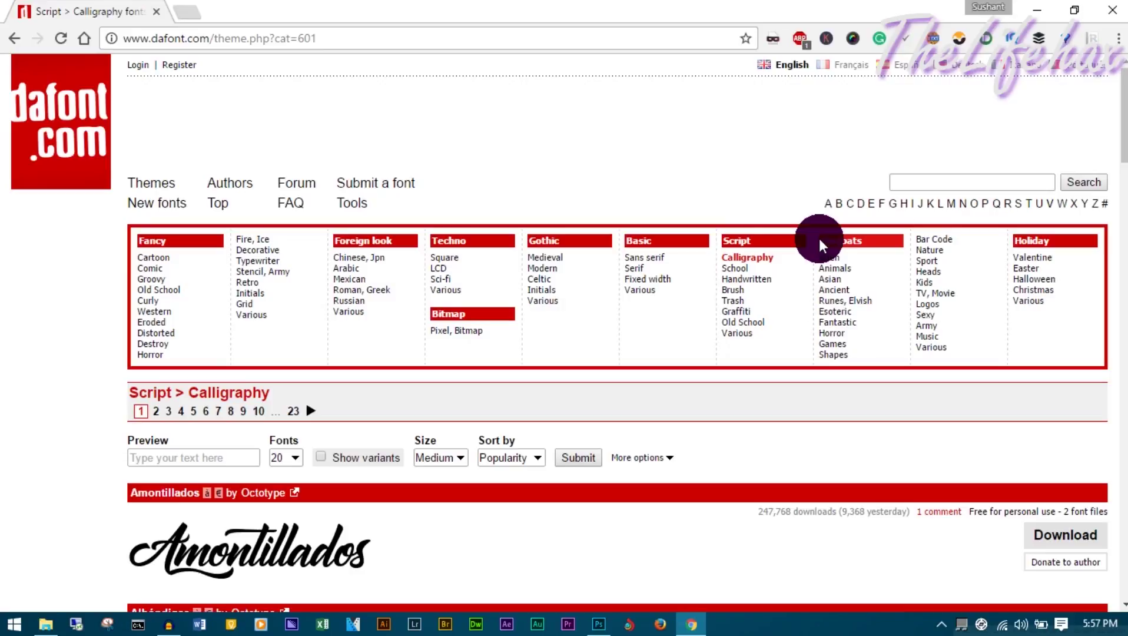
pyautogui.hotkey('alt', 'Tab')
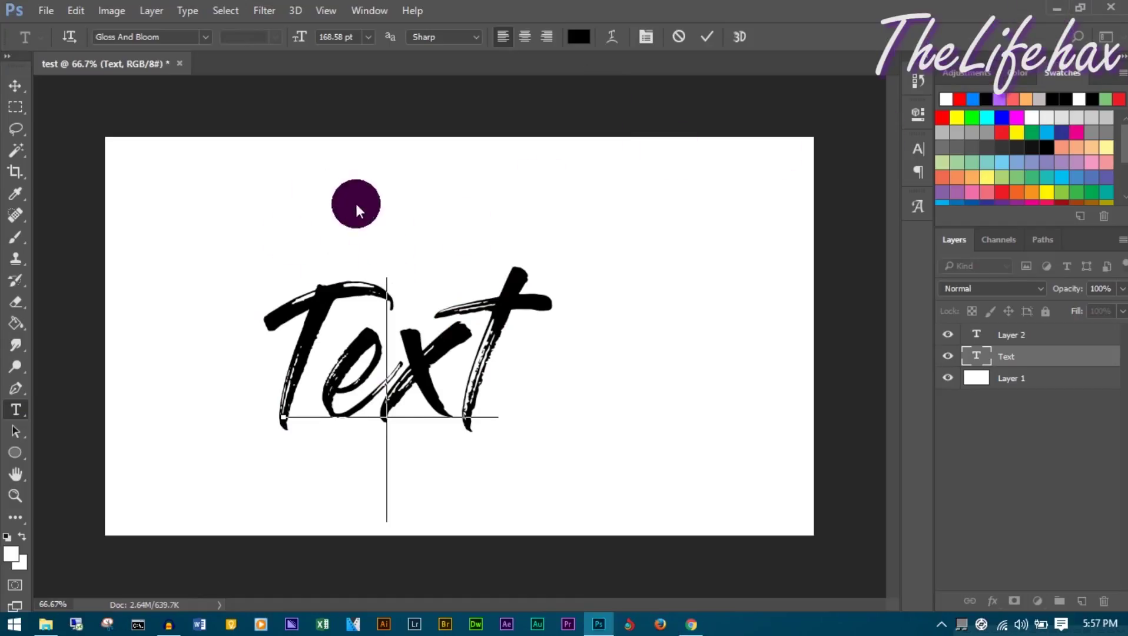
# Color all letters of Text pure red (ff0000) and commit the edit.
pyautogui.doubleClick(377, 343)
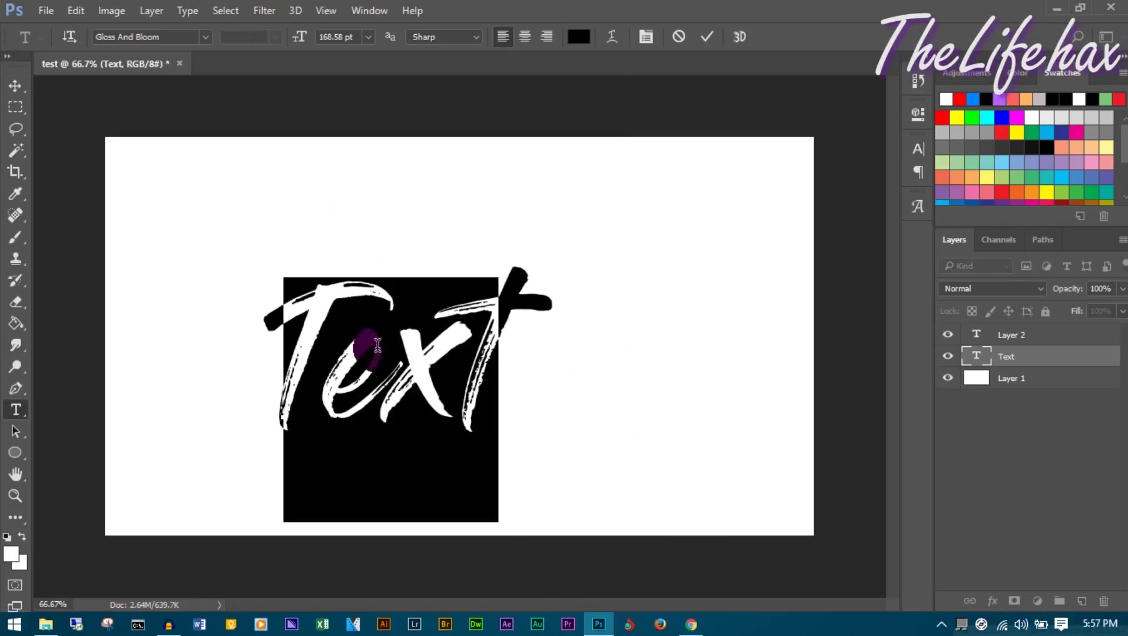
pyautogui.click(578, 36)
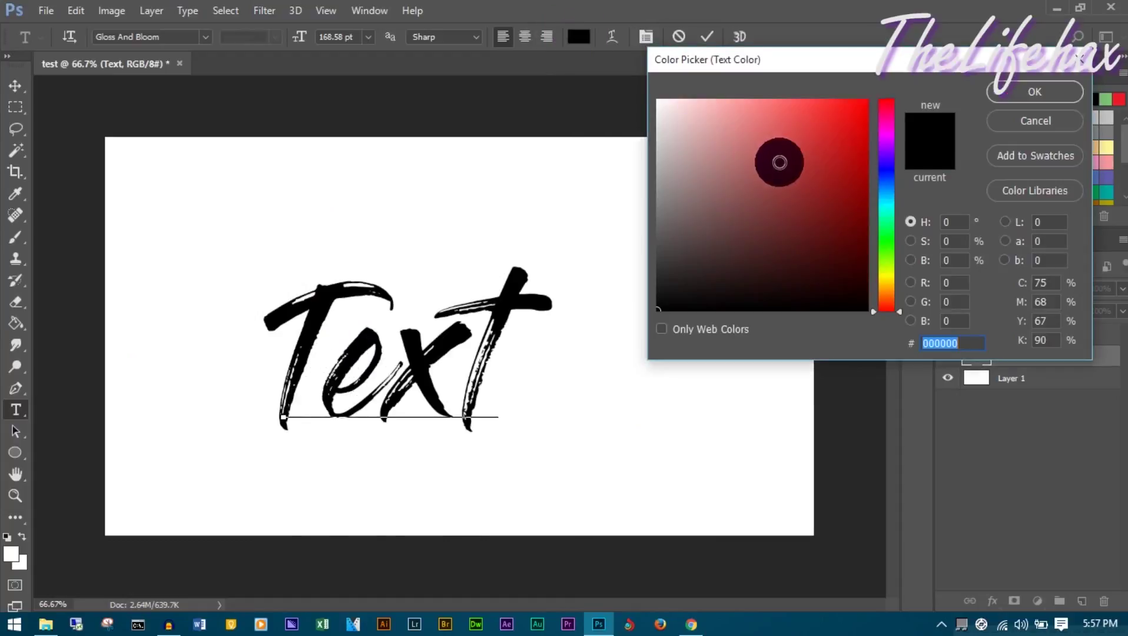
pyautogui.click(866, 104)
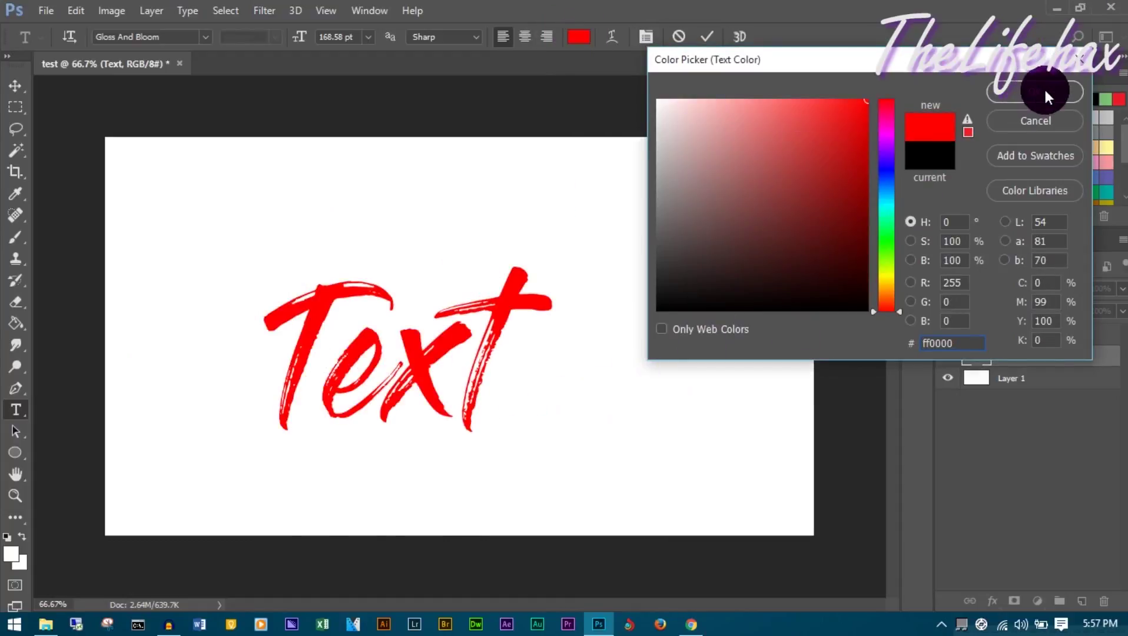
pyautogui.click(1043, 88)
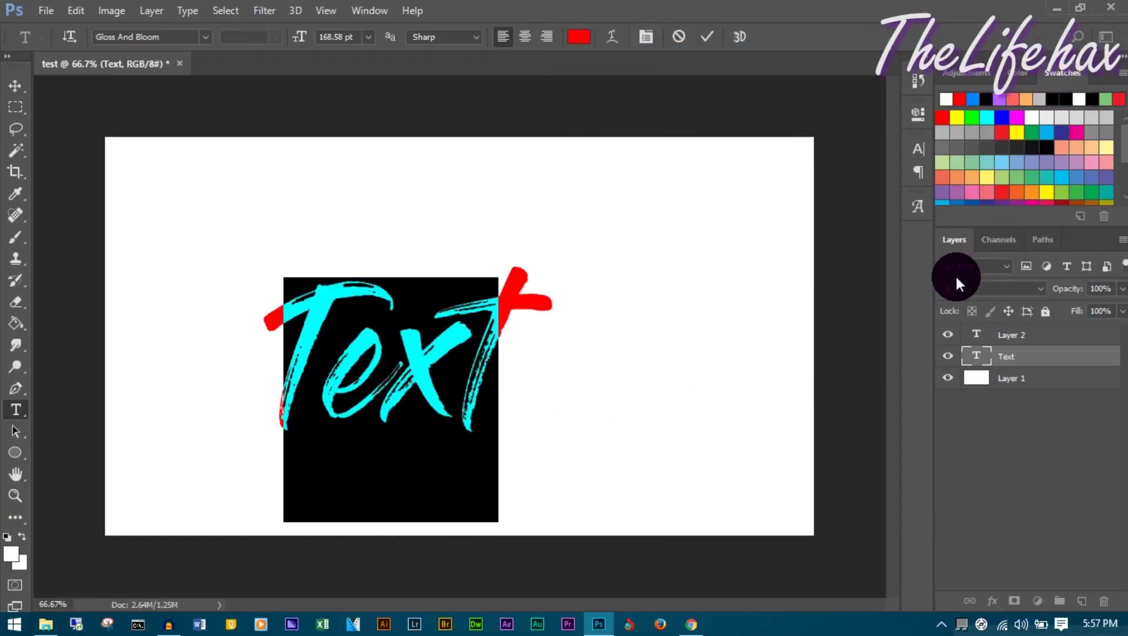
pyautogui.click(500, 351)
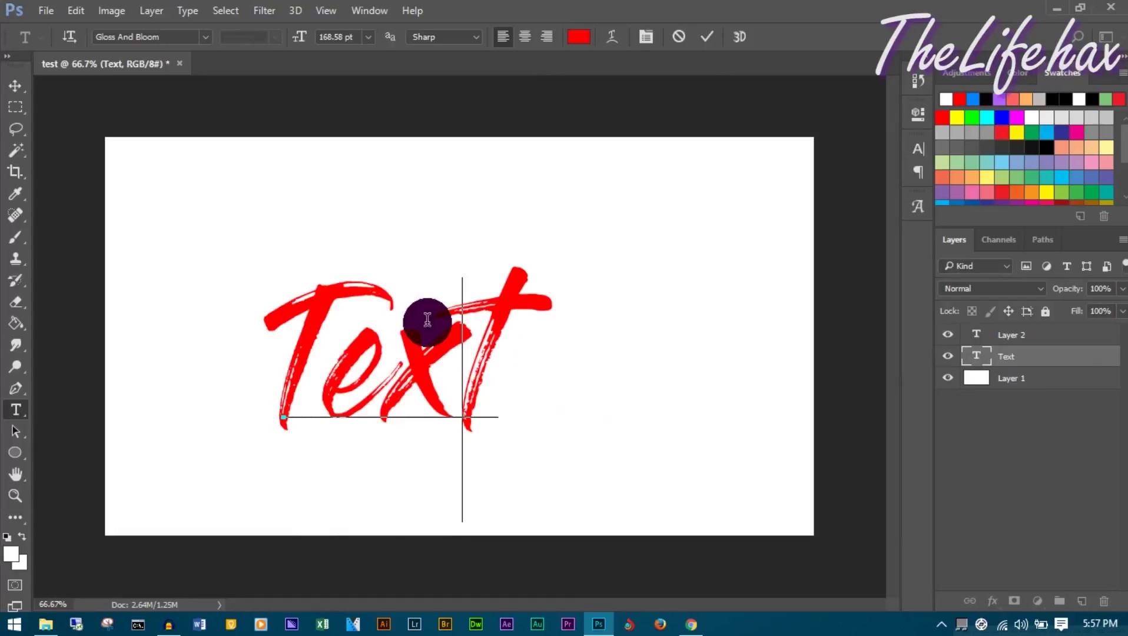
pyautogui.click(15, 85)
# Enable Bevel & Emboss in the Text layer's Blending Options.
pyautogui.rightClick(1040, 365)
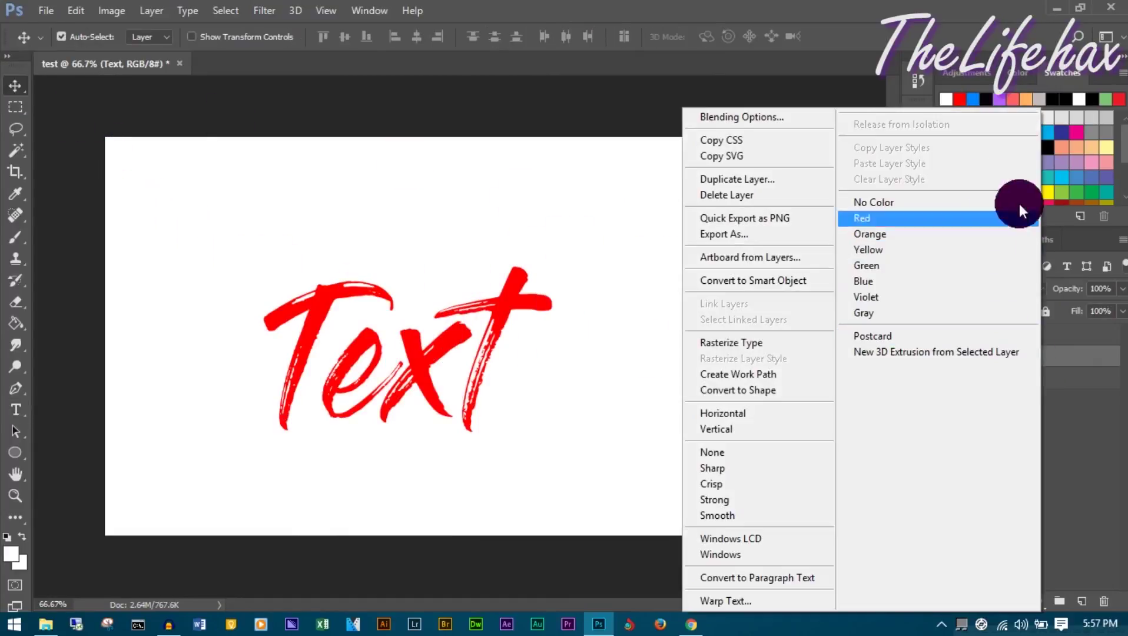
pyautogui.click(767, 114)
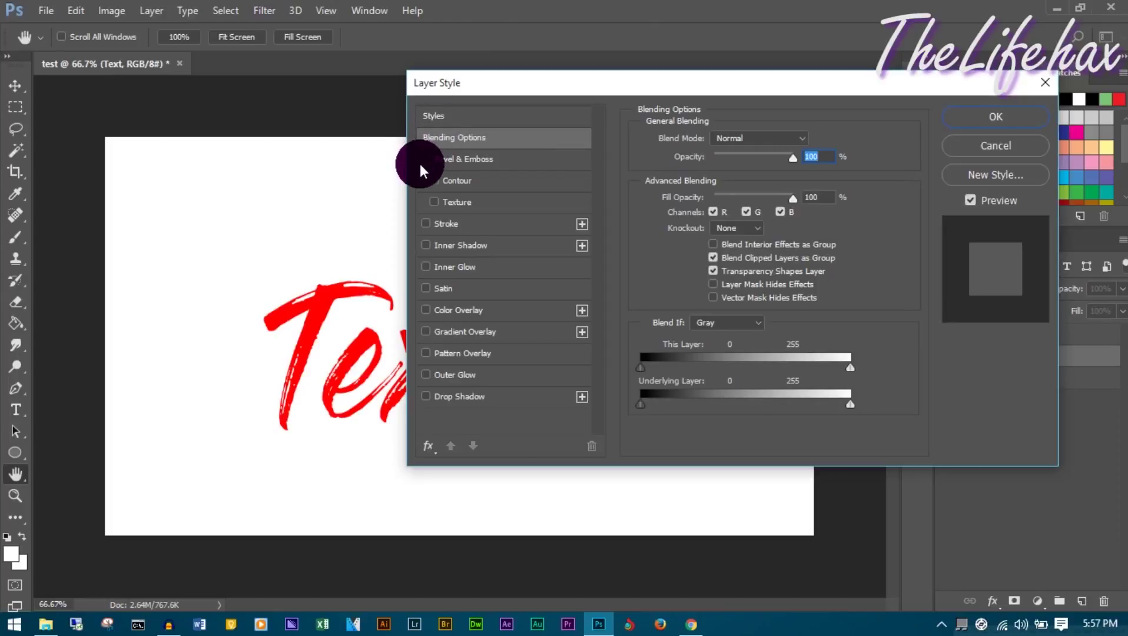
pyautogui.click(420, 164)
pyautogui.moveTo(503, 83); pyautogui.dragTo(691, 53)
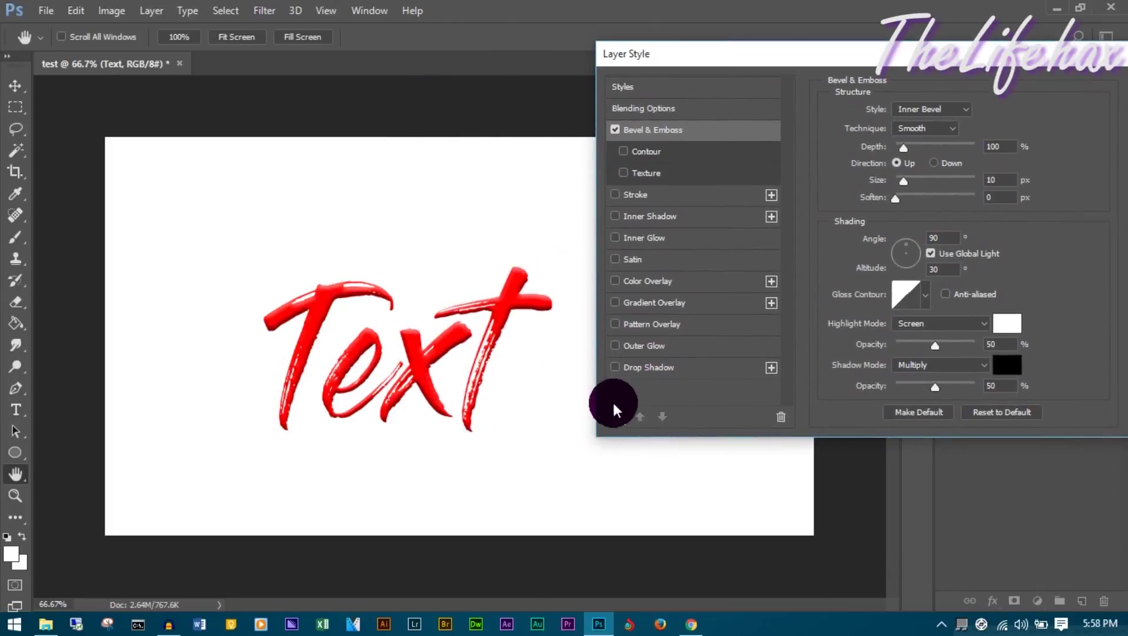
# Add a Drop Shadow with Distance 13 and Spread 0, and apply the styles.
pyautogui.click(615, 368)
pyautogui.click(652, 367)
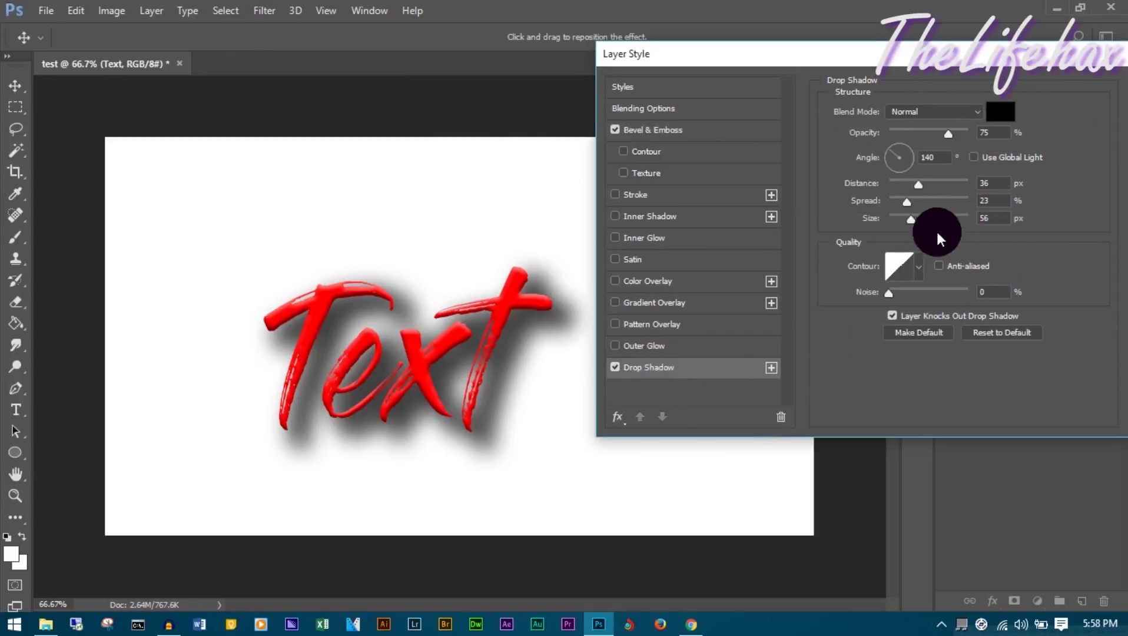
pyautogui.moveTo(922, 183); pyautogui.dragTo(882, 201)
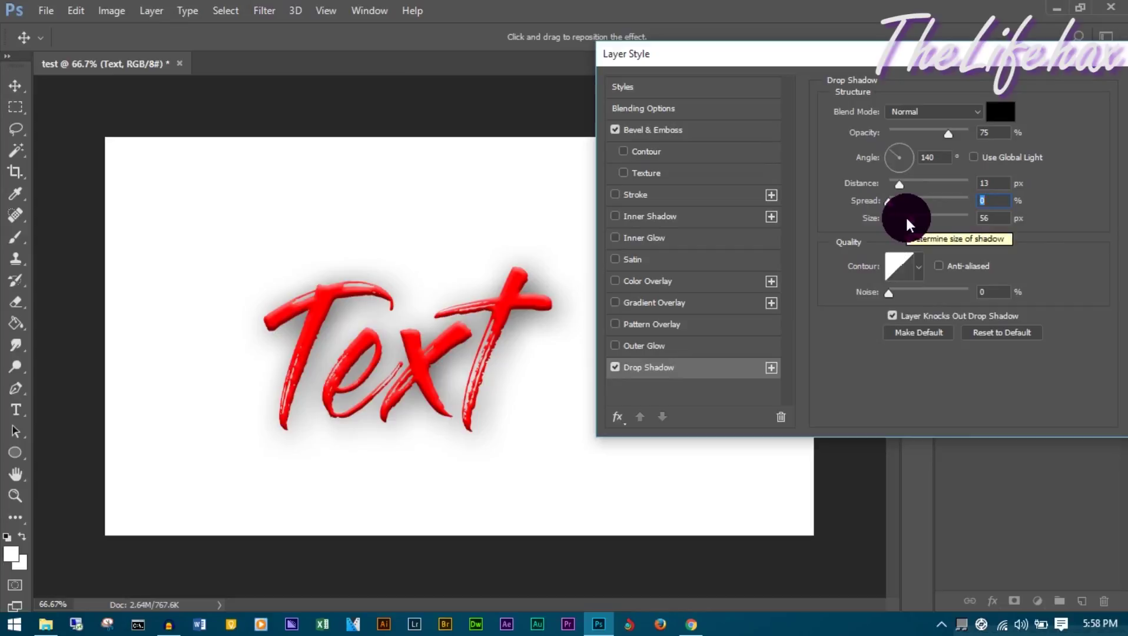
pyautogui.moveTo(974, 51); pyautogui.dragTo(725, 73)
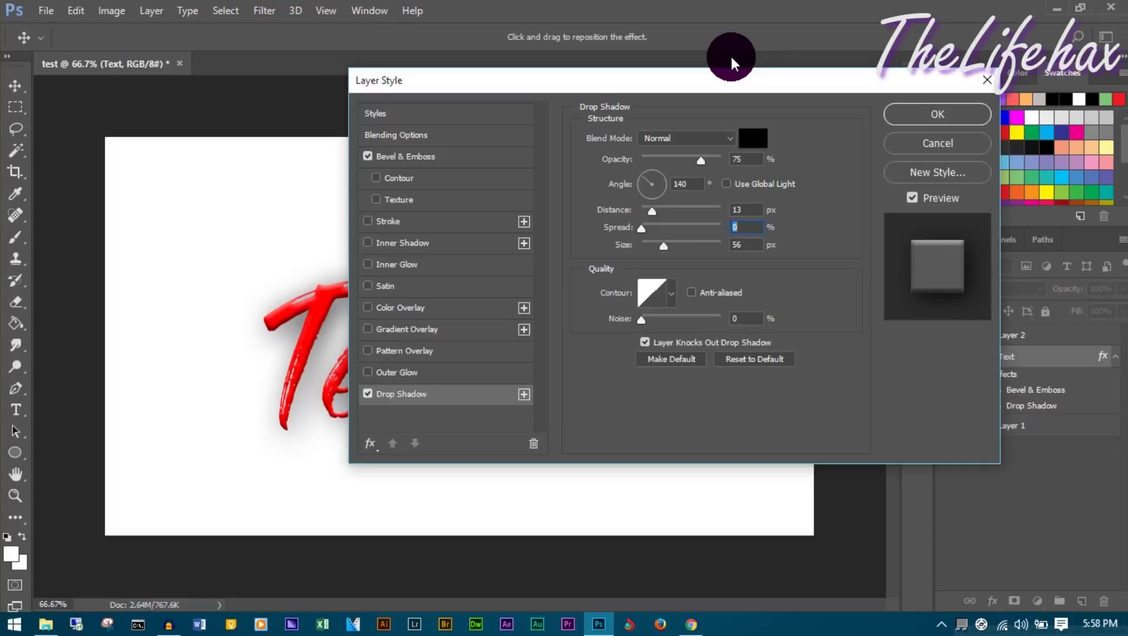
pyautogui.click(916, 112)
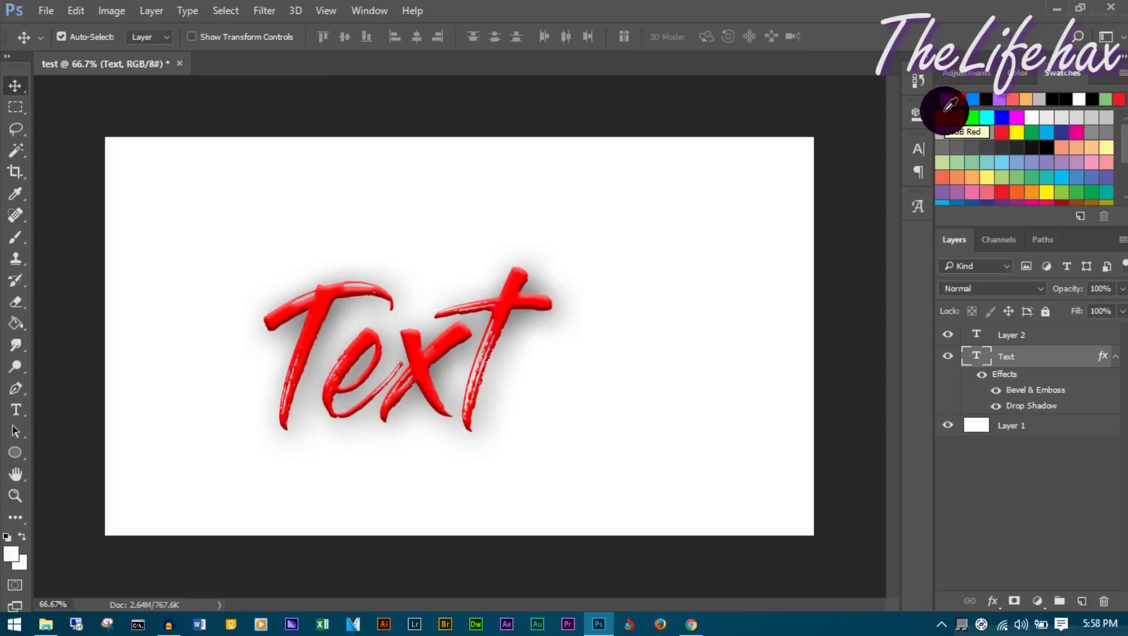